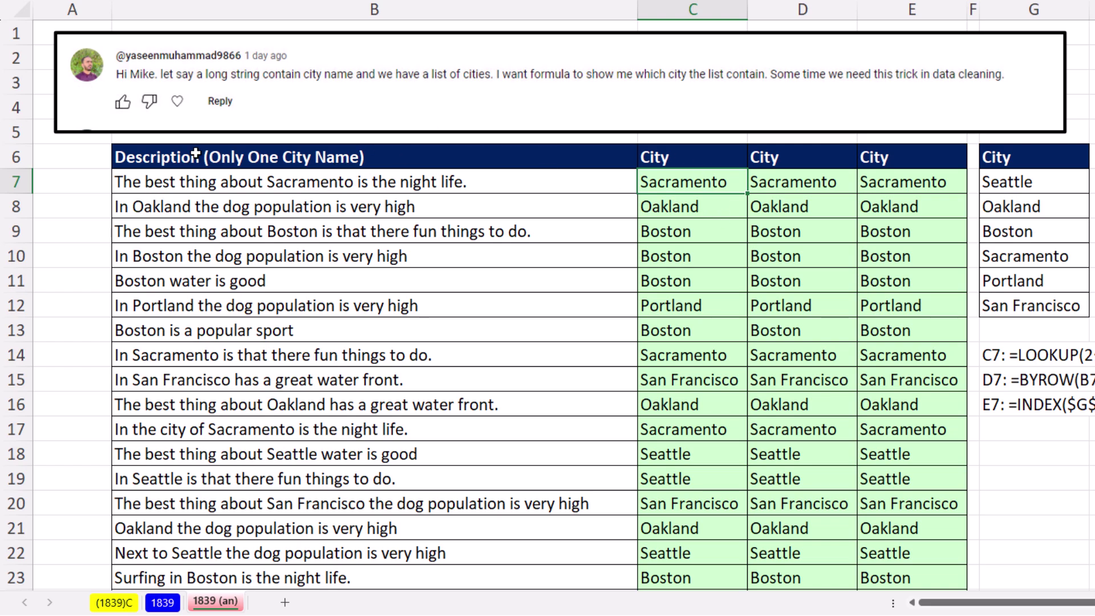
Inspect C7's LOOKUP-SEARCH city formula, leaving Sacramento as its result.
{"action": "double_click", "coordinate": [708, 180]}
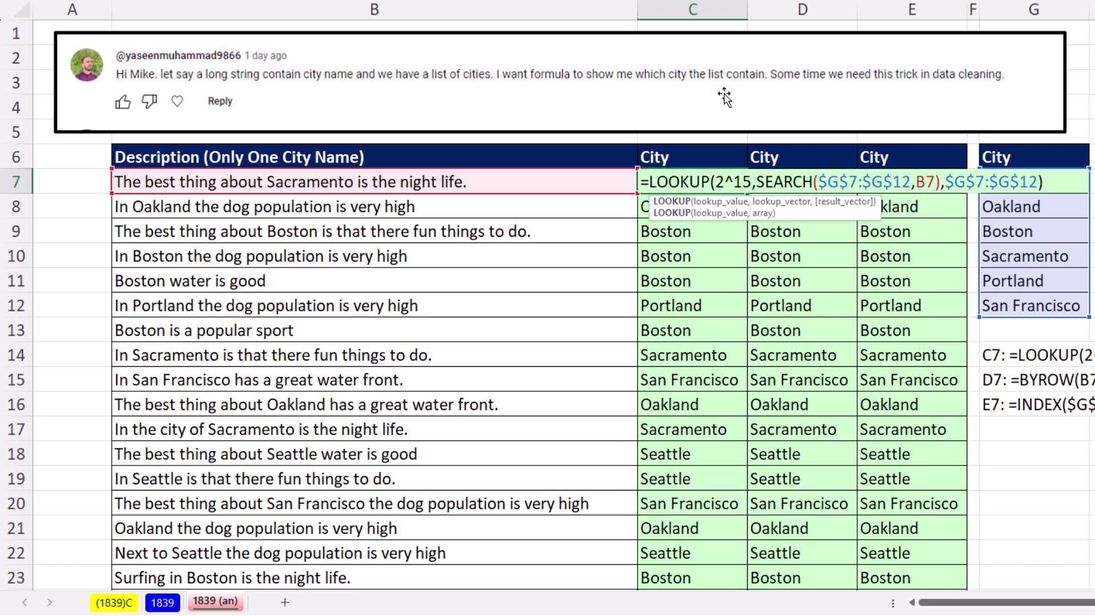
{"action": "key", "text": "ctrl+Return"}
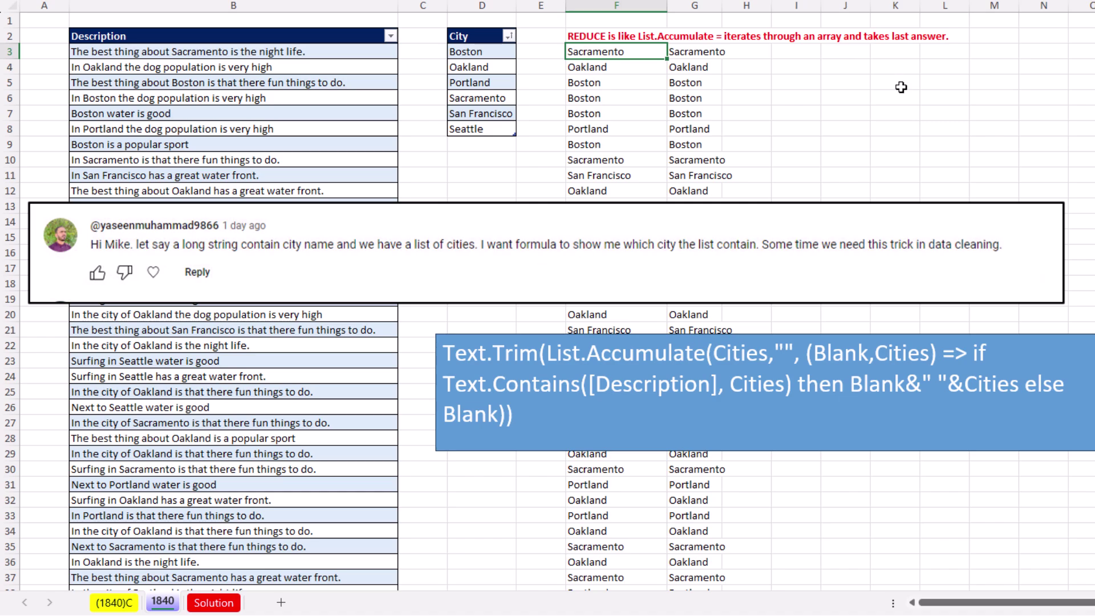
Open G2's REDUCE city formula and highlight its REDUCE and SEARCH functions.
{"action": "double_click", "coordinate": [691, 52]}
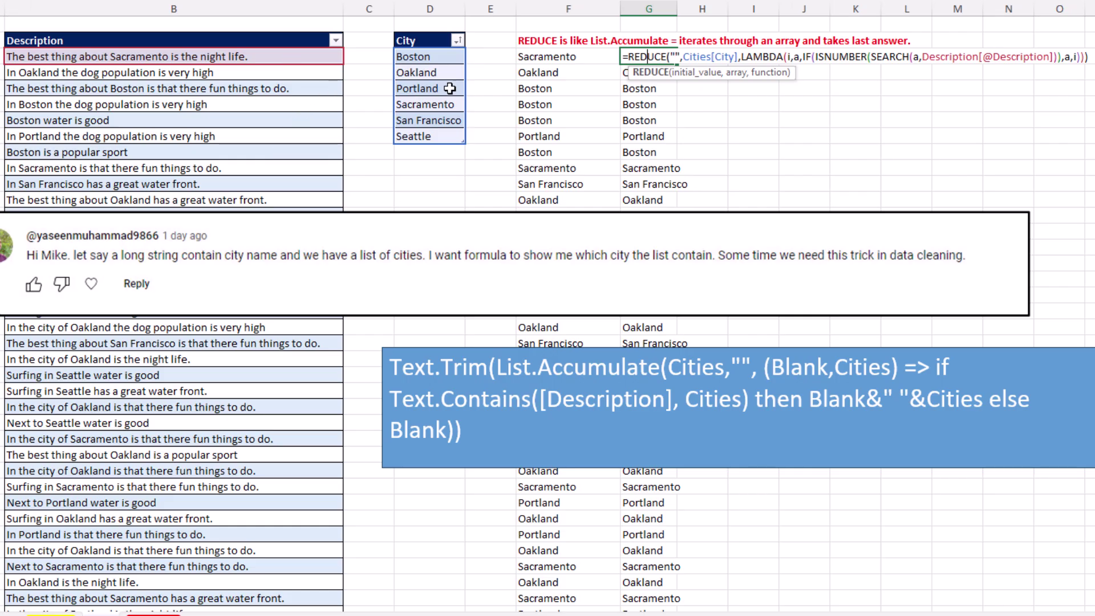
{"action": "double_click", "coordinate": [659, 56]}
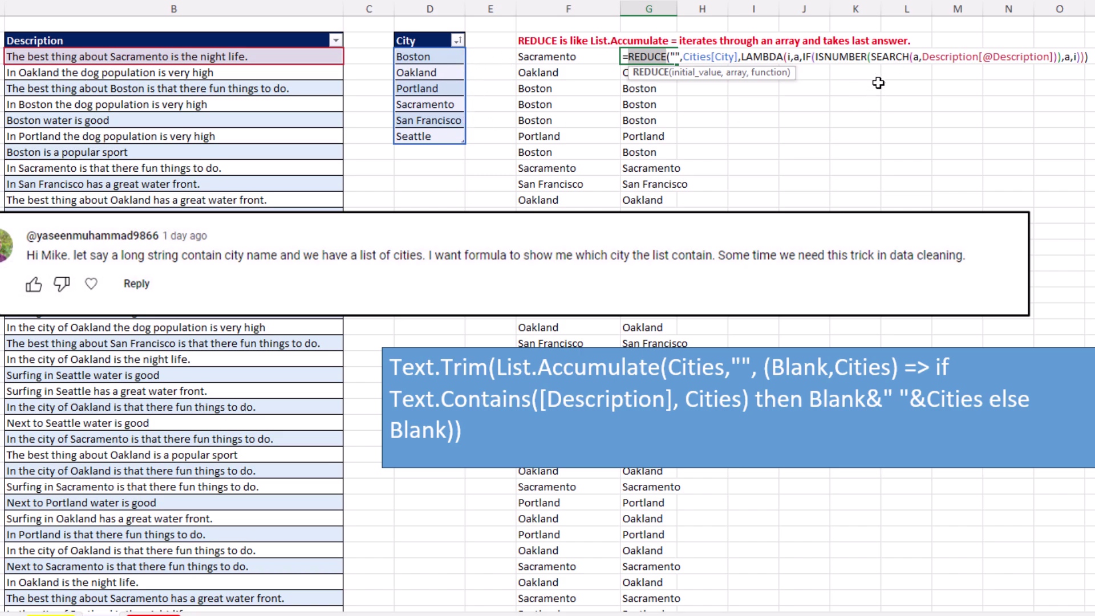
{"action": "double_click", "coordinate": [888, 56]}
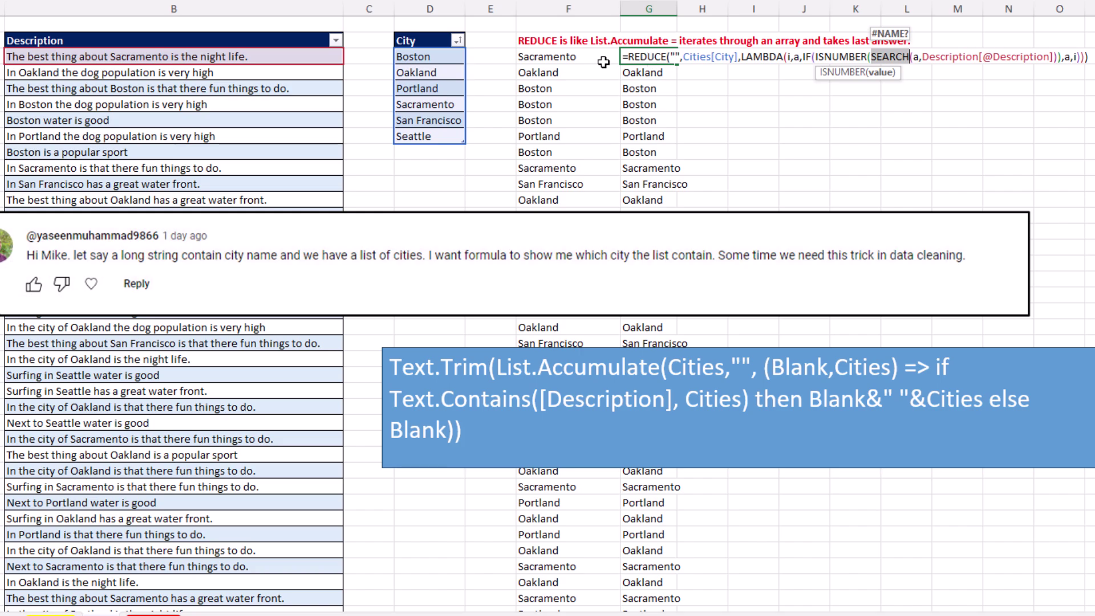
Step through REDUCE's initial value, array and LAMBDA arguments in the column G formula.
{"action": "left_click", "coordinate": [675, 56]}
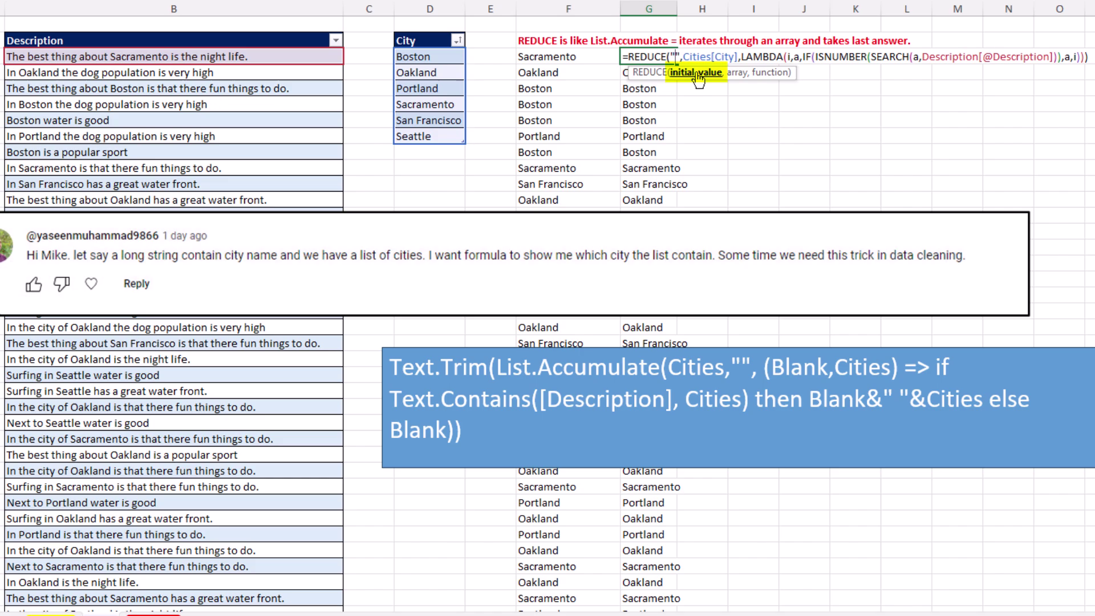
{"action": "key", "text": "Right"}
{"action": "key", "text": "Right"}
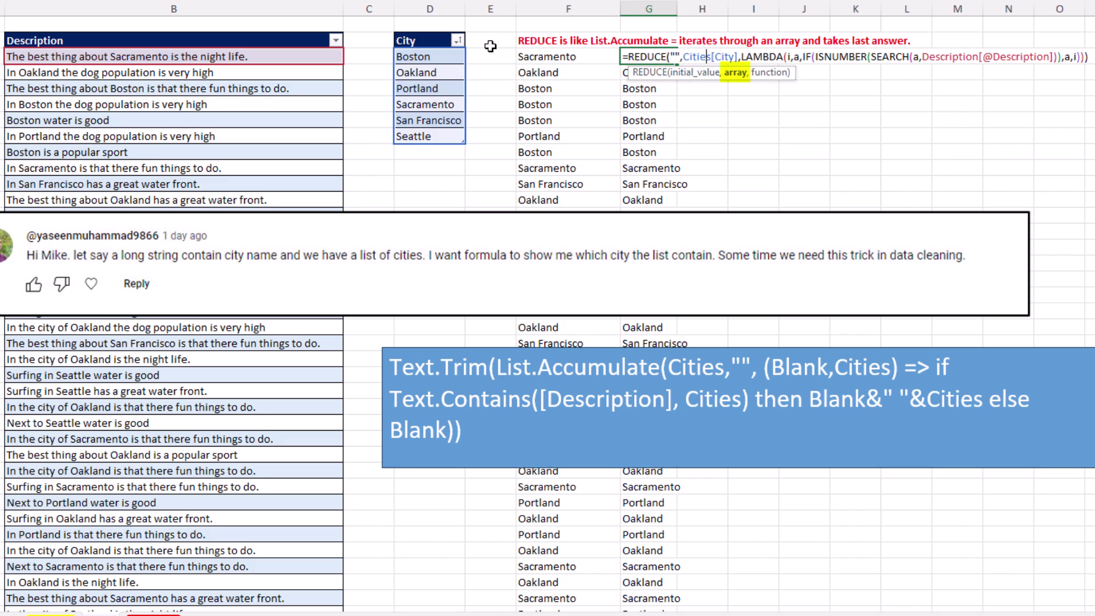
{"action": "left_click", "coordinate": [766, 84]}
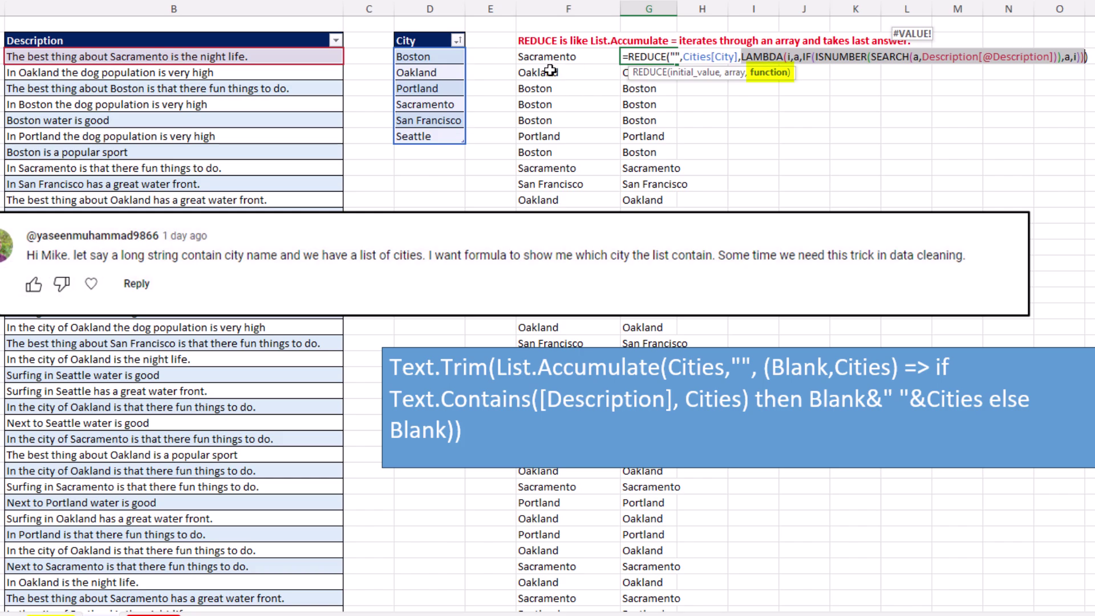
{"action": "double_click", "coordinate": [765, 59]}
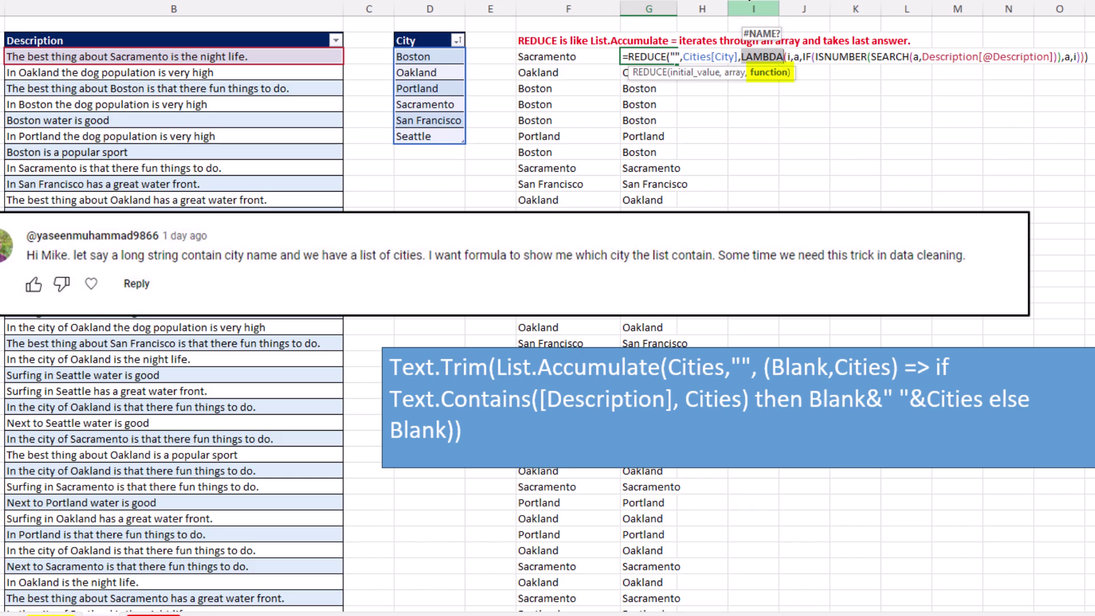
{"action": "left_click", "coordinate": [792, 57]}
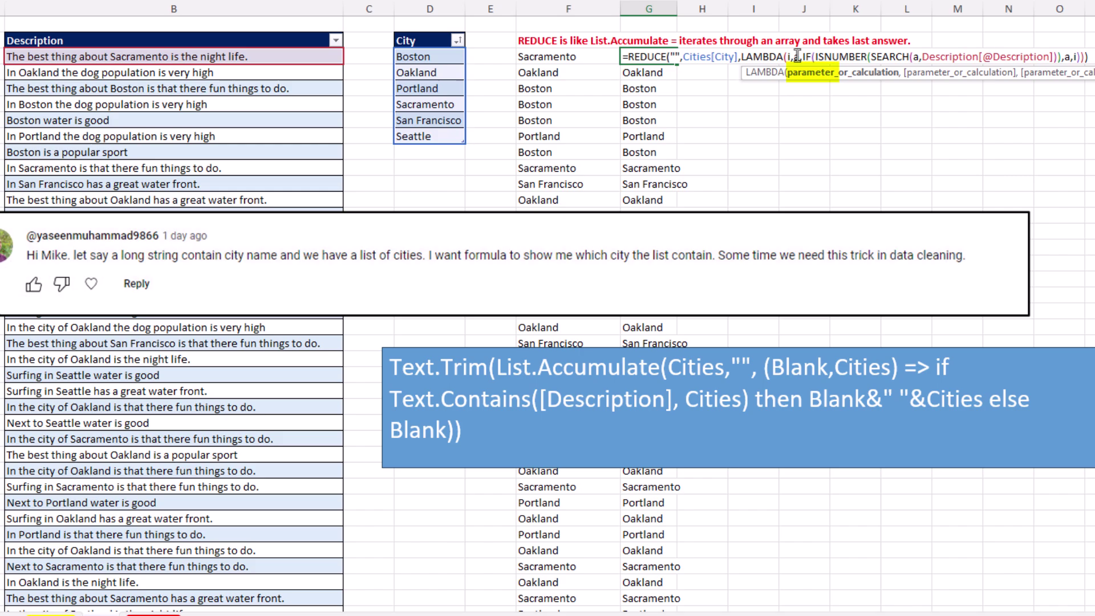
{"action": "type", "text": ","}
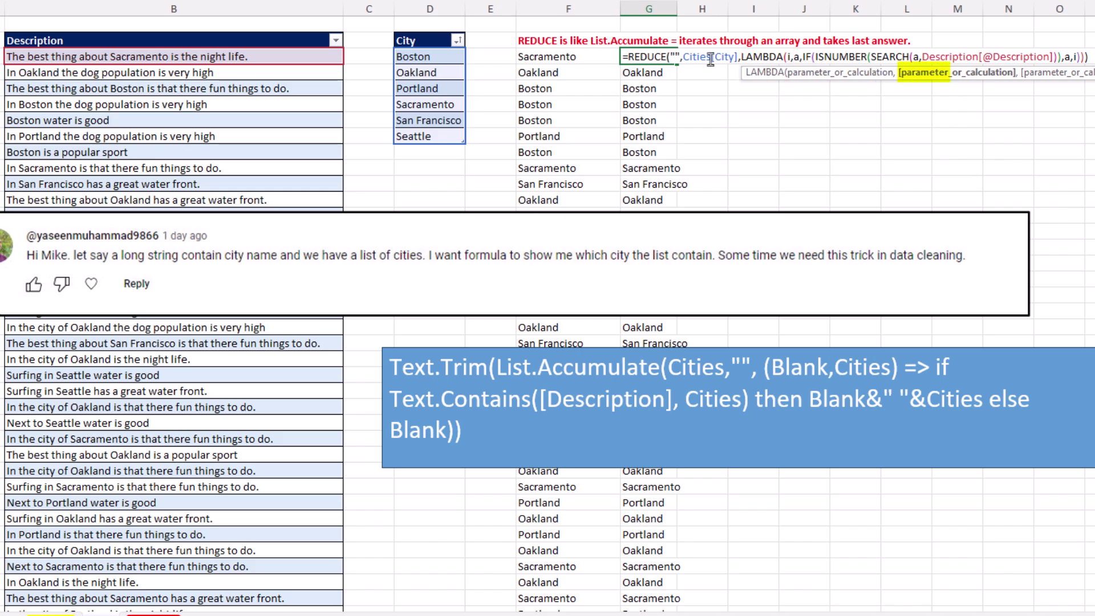
{"action": "left_click", "coordinate": [804, 57]}
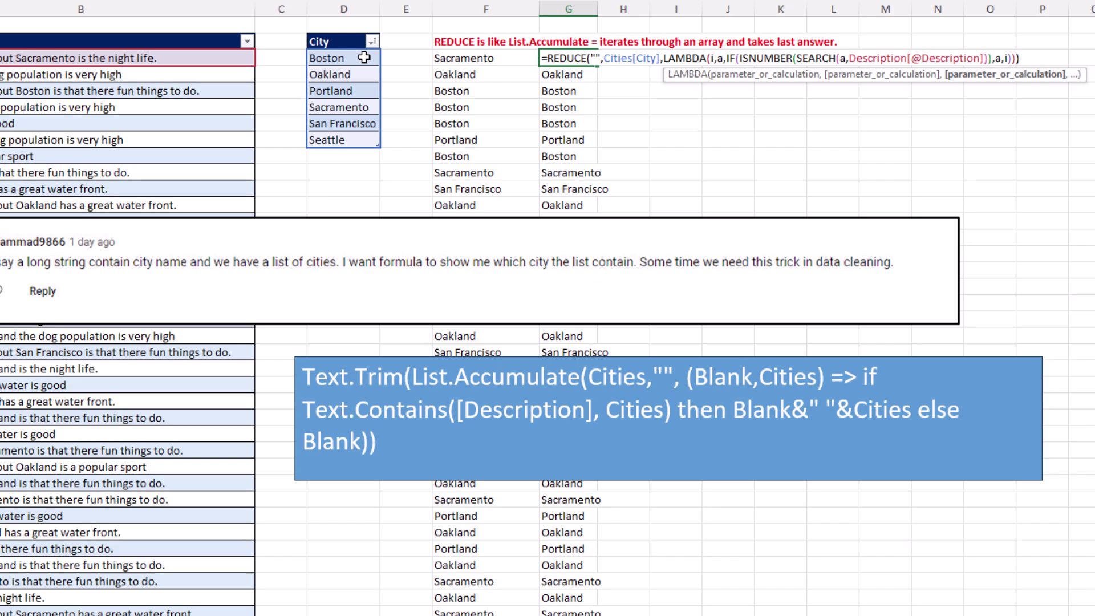
Close the G formula and commit F2's trimmed REDUCE formula so cities spill down column F.
{"action": "left_click", "coordinate": [502, 59]}
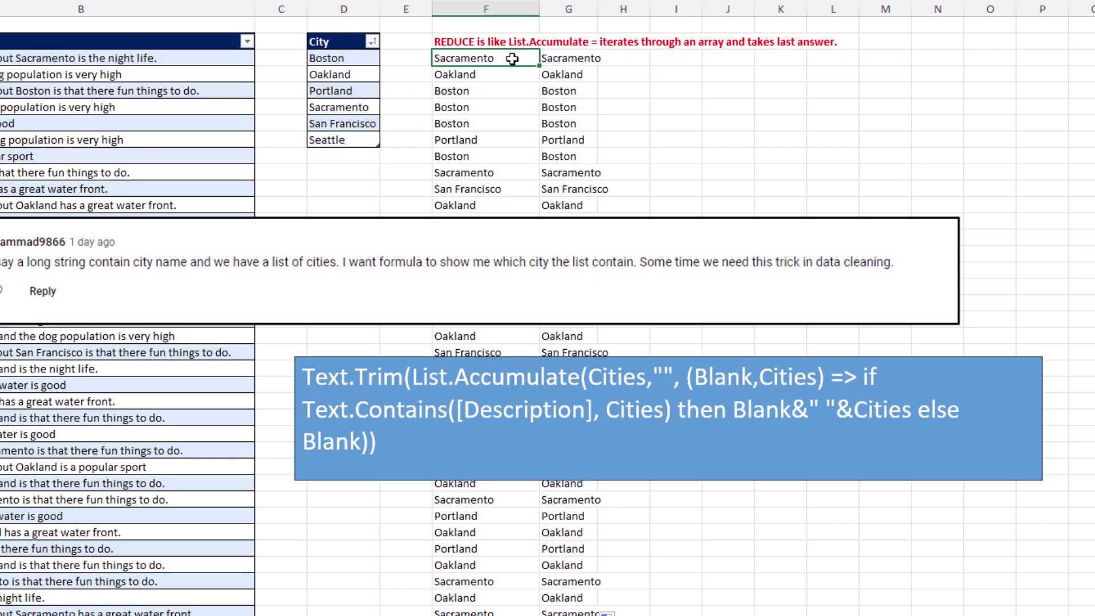
{"action": "double_click", "coordinate": [512, 58]}
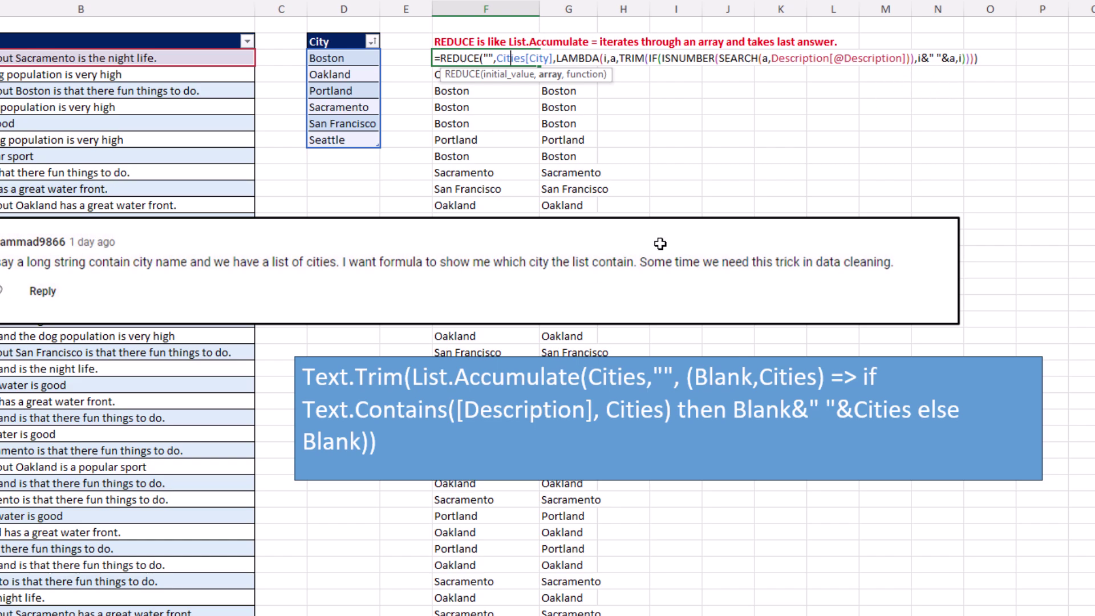
{"action": "key", "text": "ctrl+Return"}
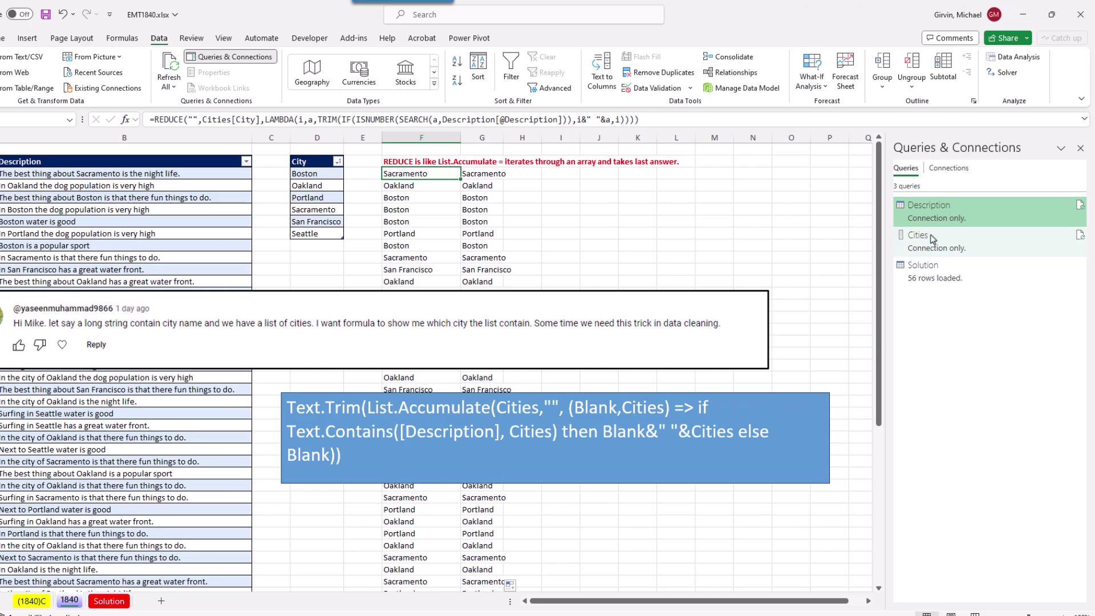
Open the Description query in Power Query, preview the six-city Cities list, and return to Description.
{"action": "mouse_move", "coordinate": [934, 218]}
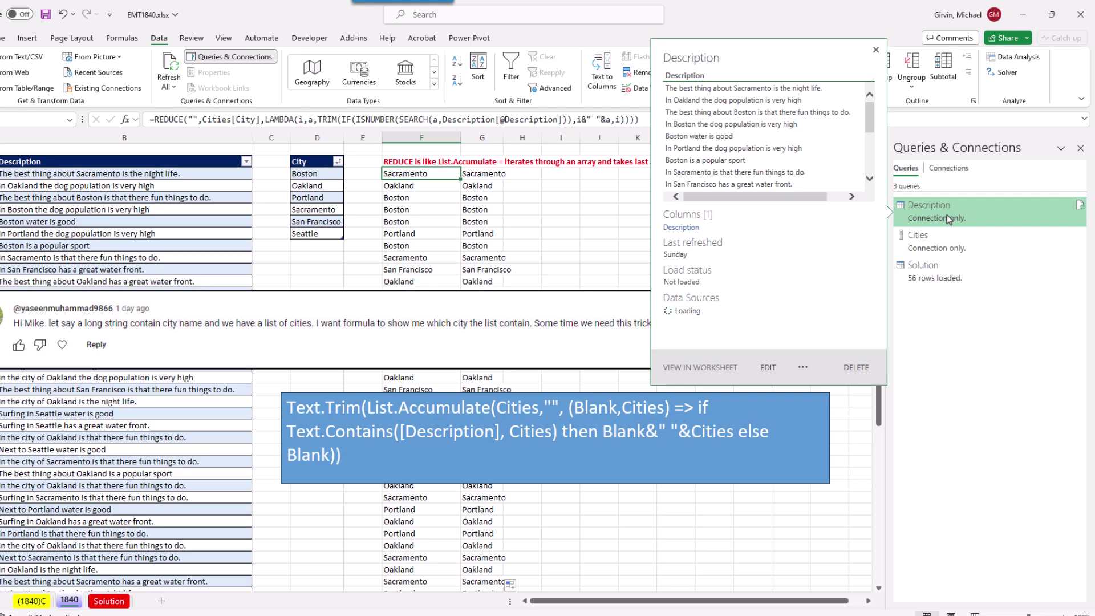
{"action": "double_click", "coordinate": [948, 218]}
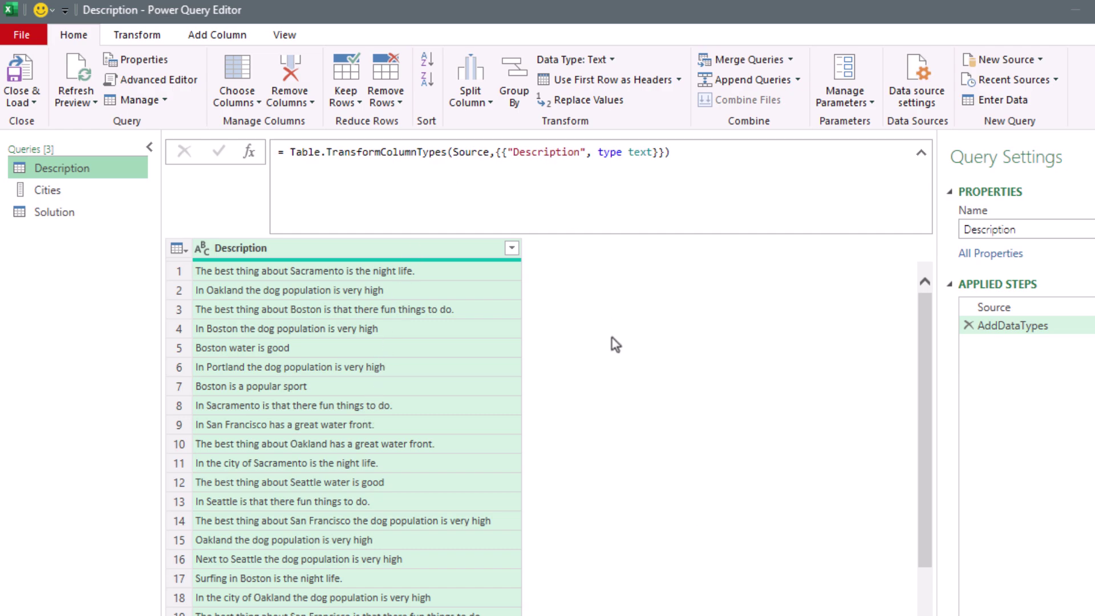
{"action": "left_click", "coordinate": [50, 191]}
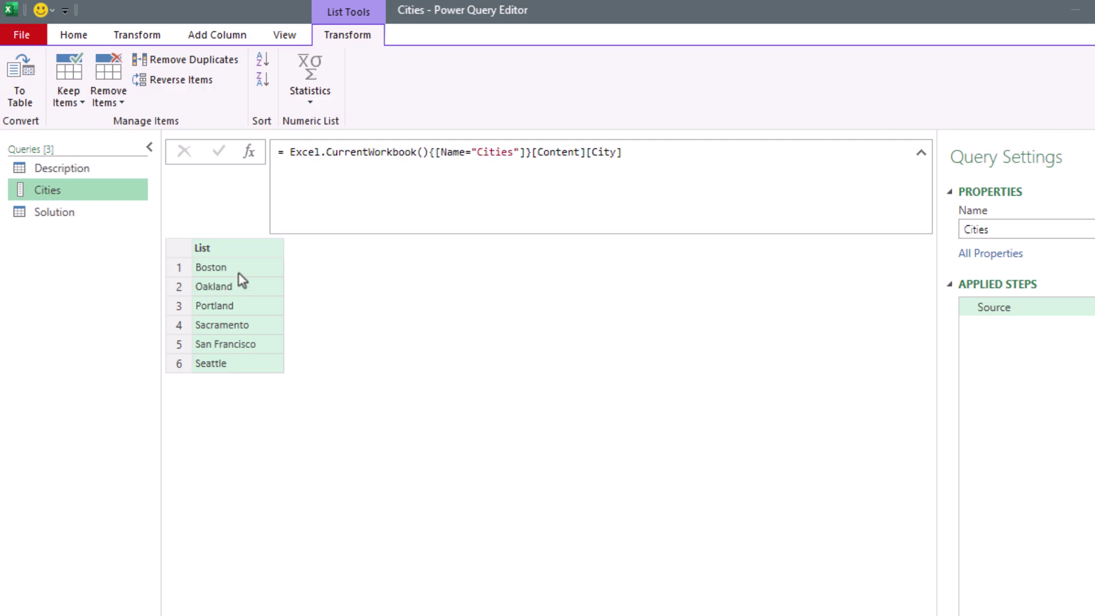
{"action": "left_click", "coordinate": [86, 169]}
{"action": "left_click", "coordinate": [198, 39]}
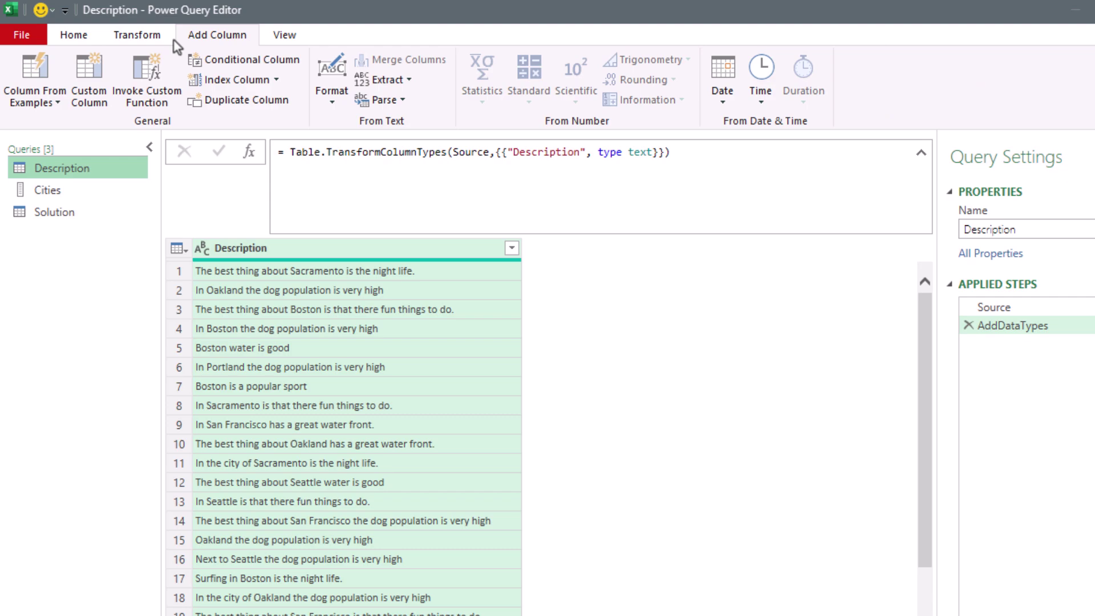
Start a custom column named City whose formula begins List.Accumulate(Cities.
{"action": "left_click", "coordinate": [92, 73]}
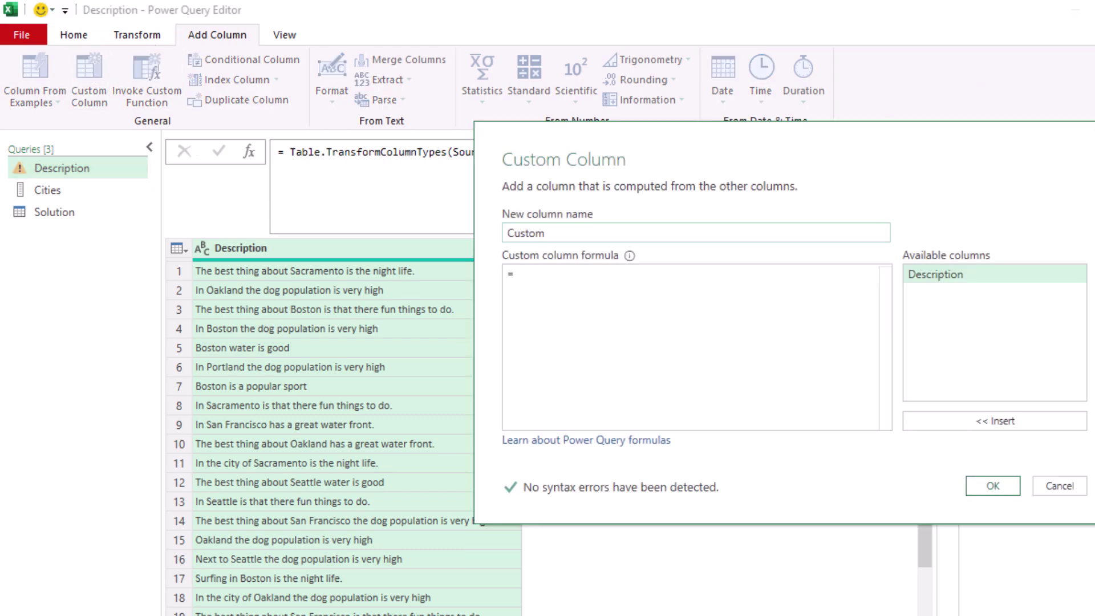
{"action": "type", "text": "City"}
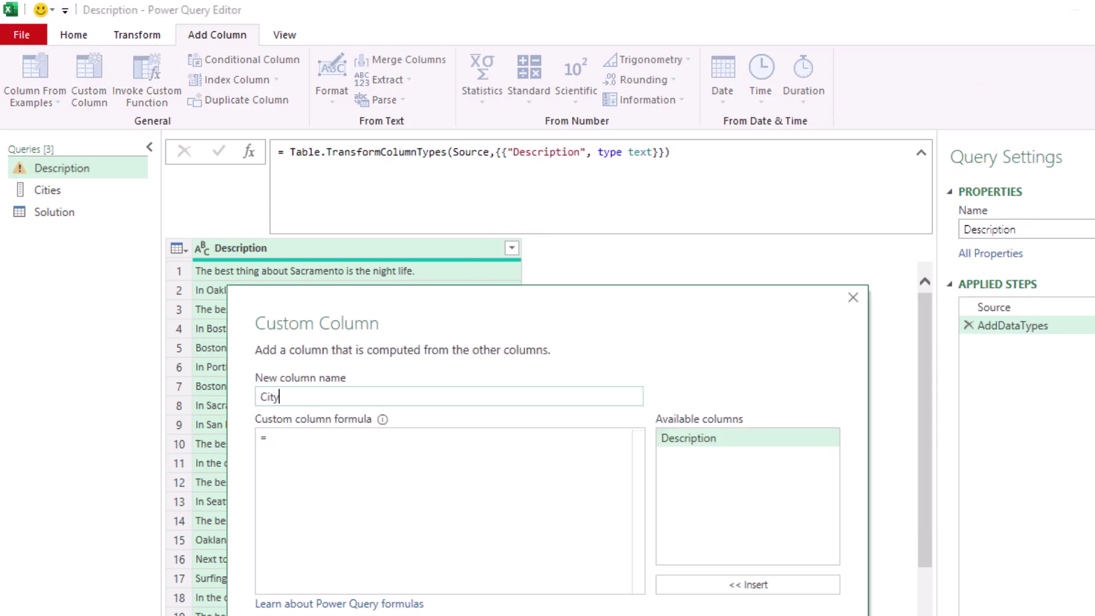
{"action": "left_click", "coordinate": [309, 446]}
{"action": "type", "text": "L"}
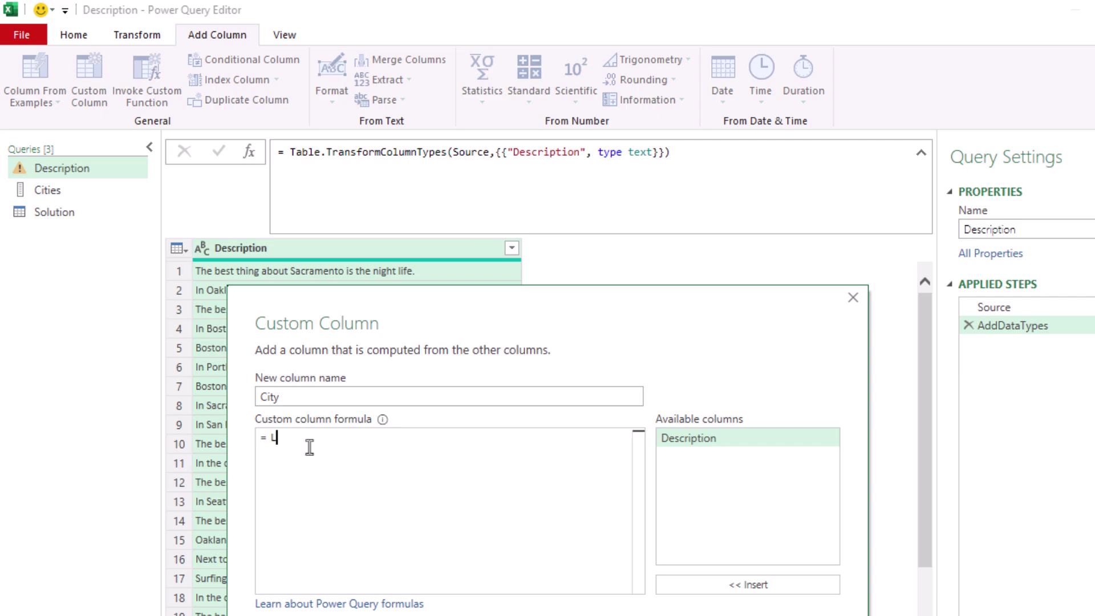
{"action": "type", "text": "ista"}
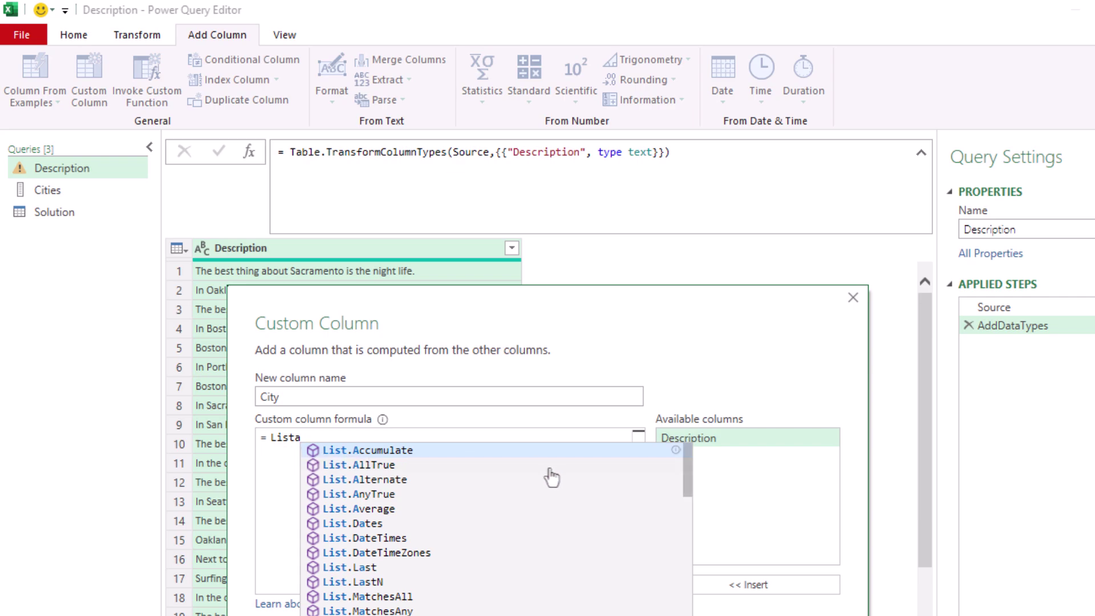
{"action": "key", "text": "Tab"}
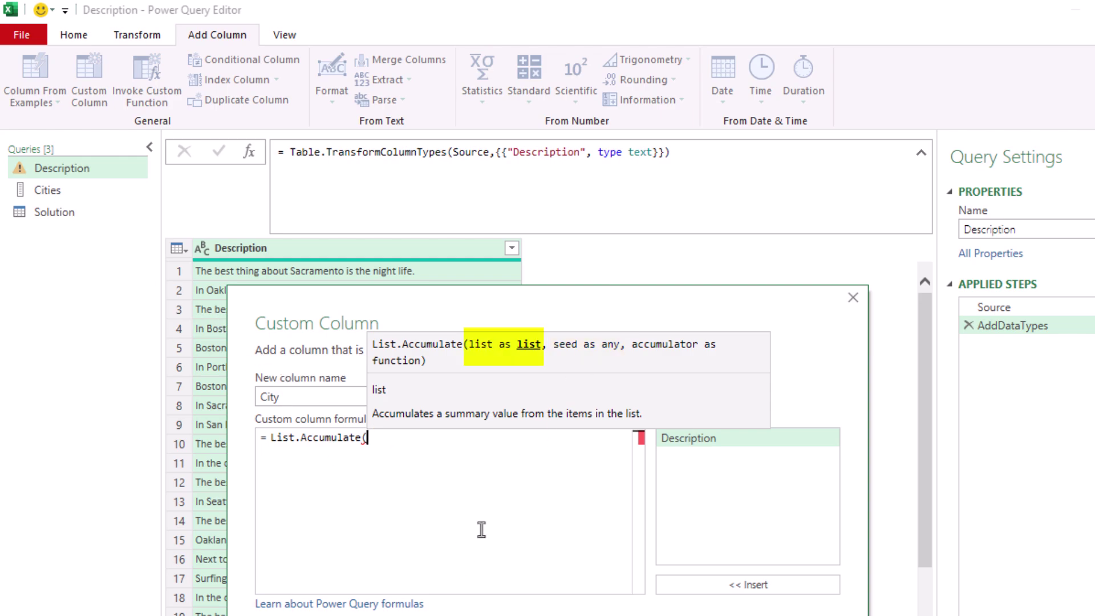
{"action": "type", "text": "Cities"}
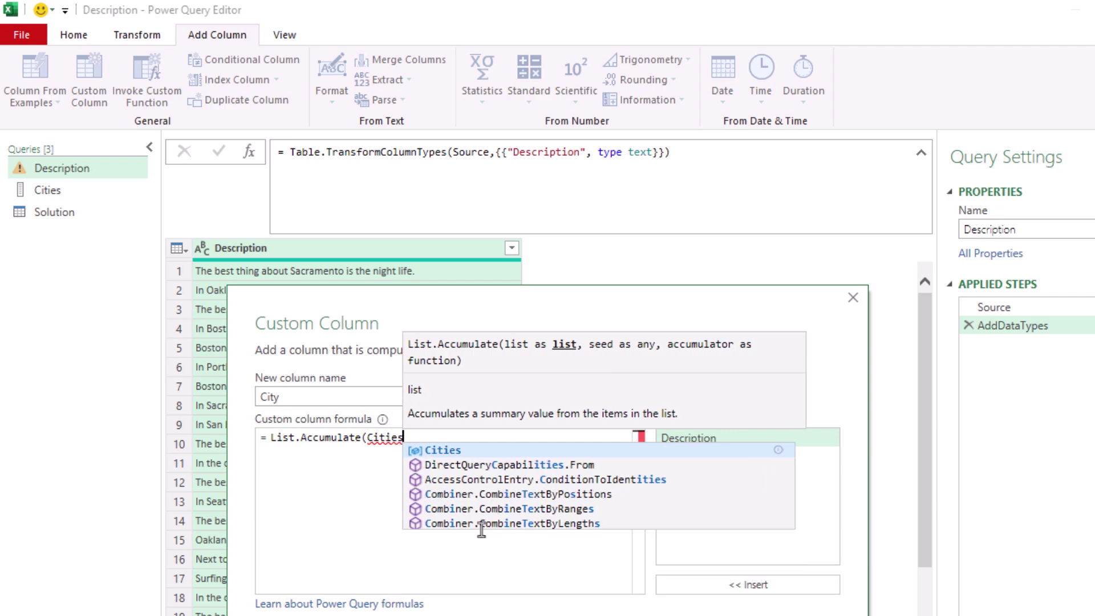
{"action": "key", "text": "Escape"}
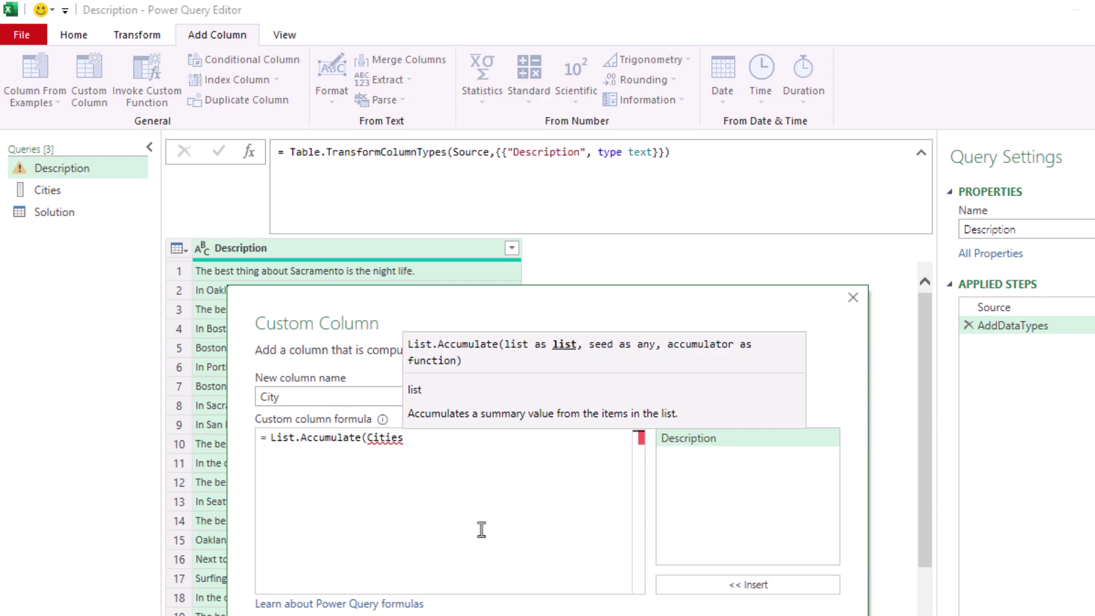
Finish the formula with ,"", (i,a) => if Text.Contains([Description],a) then a else i).
{"action": "type", "text": ","}
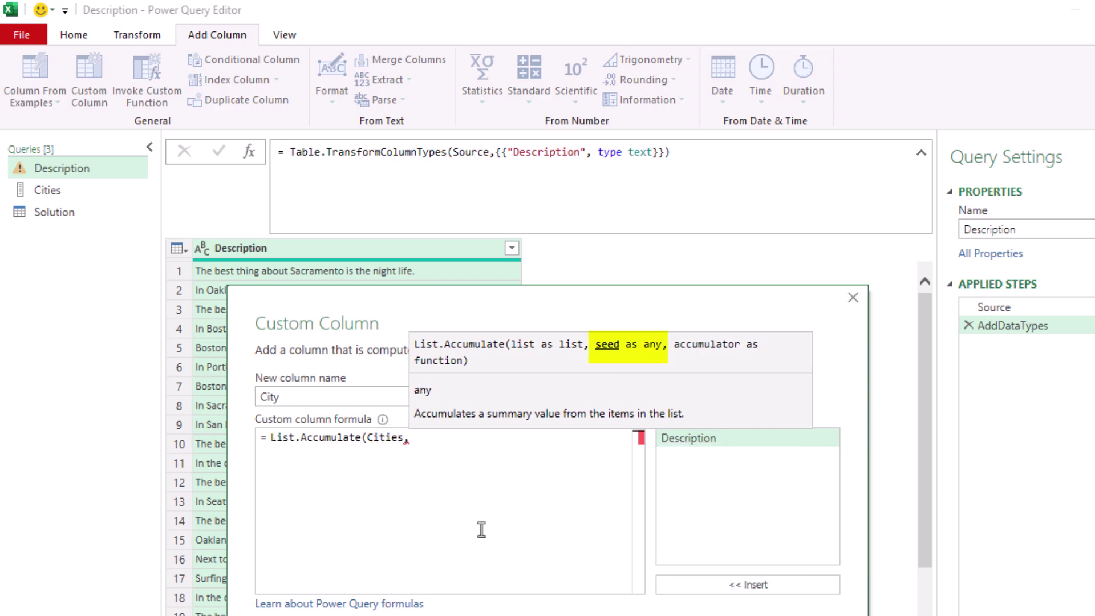
{"action": "type", "text": "\"\""}
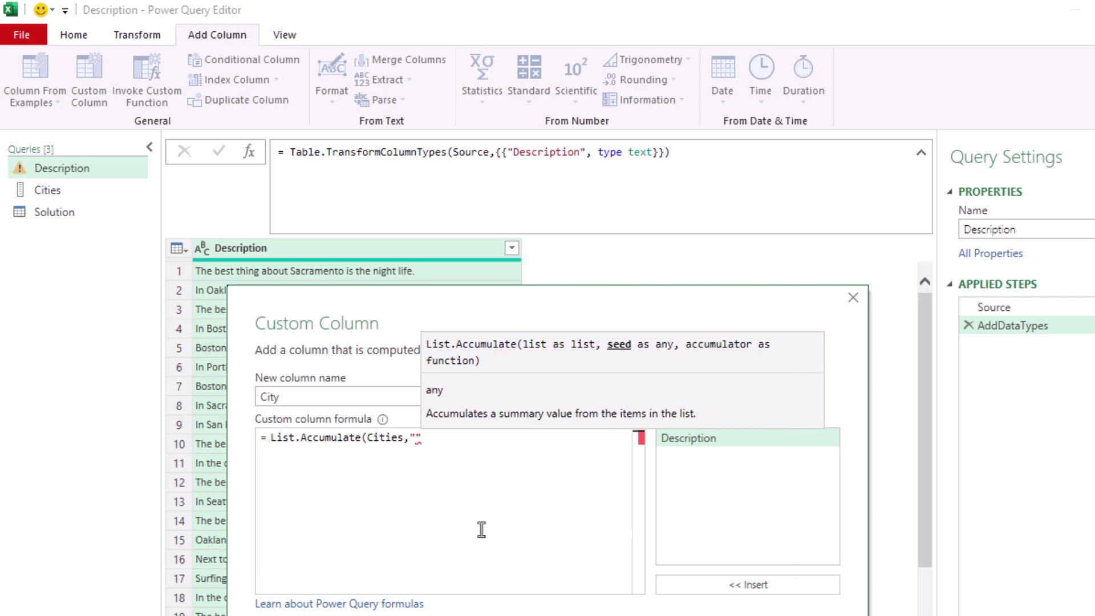
{"action": "type", "text": ","}
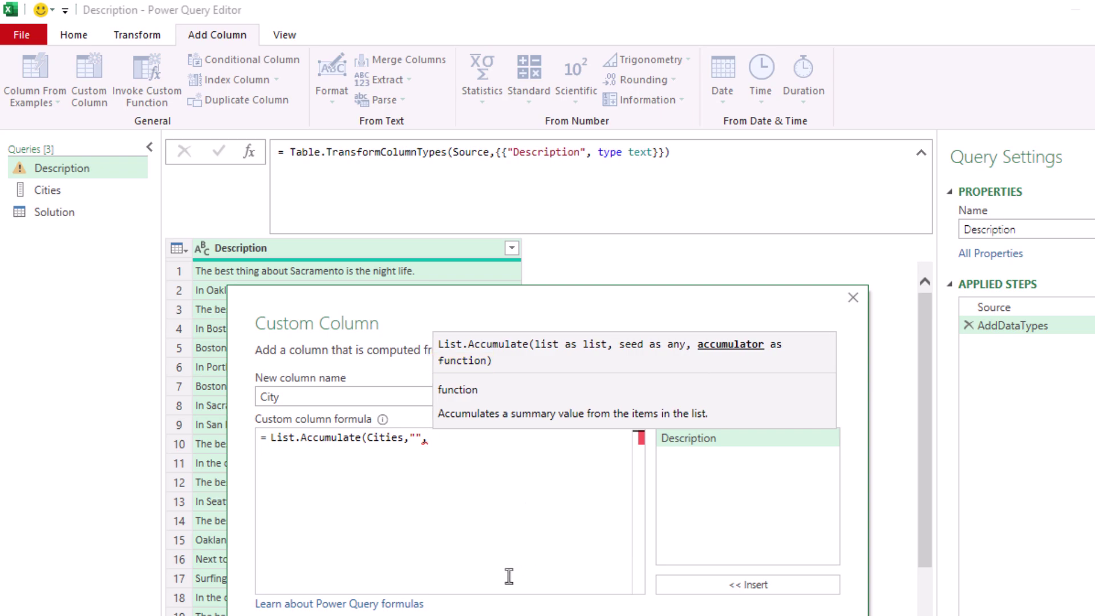
{"action": "type", "text": " ("}
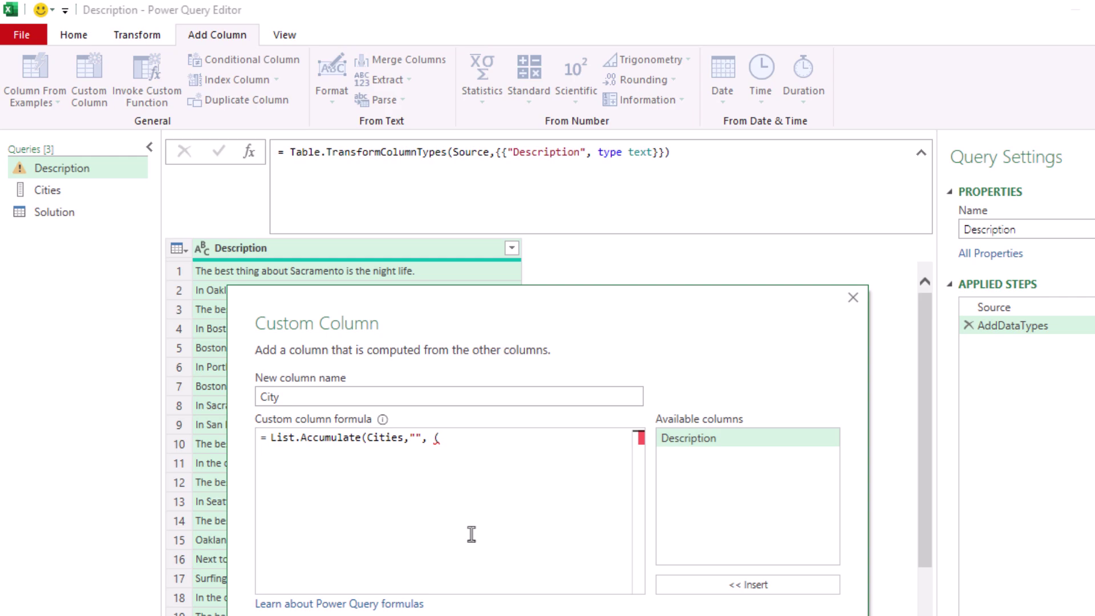
{"action": "type", "text": ",a) => if textcon"}
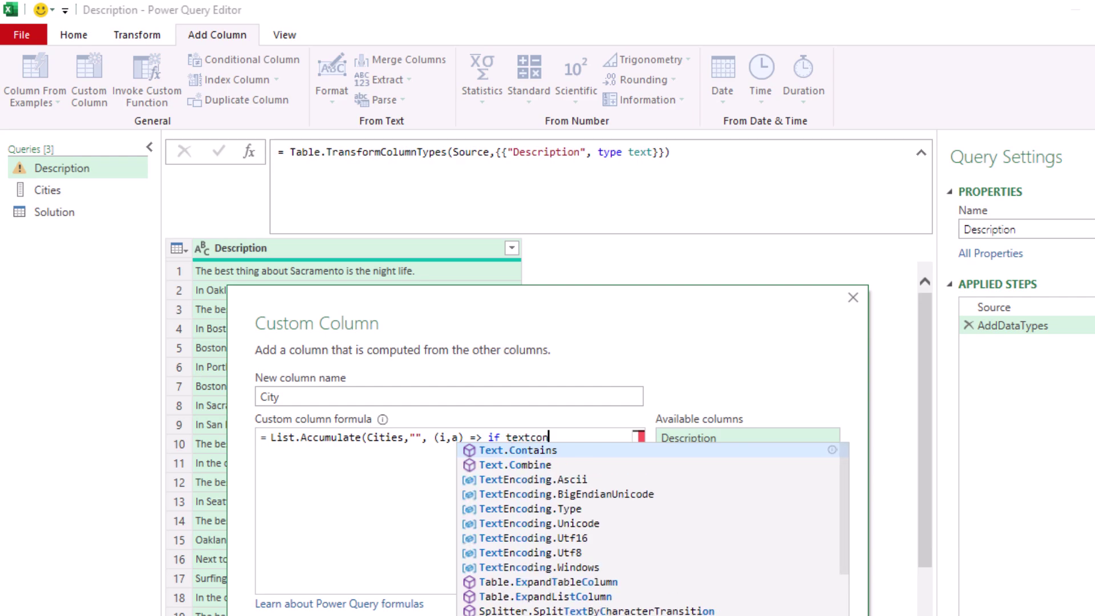
{"action": "key", "text": "Tab"}
{"action": "type", "text": "("}
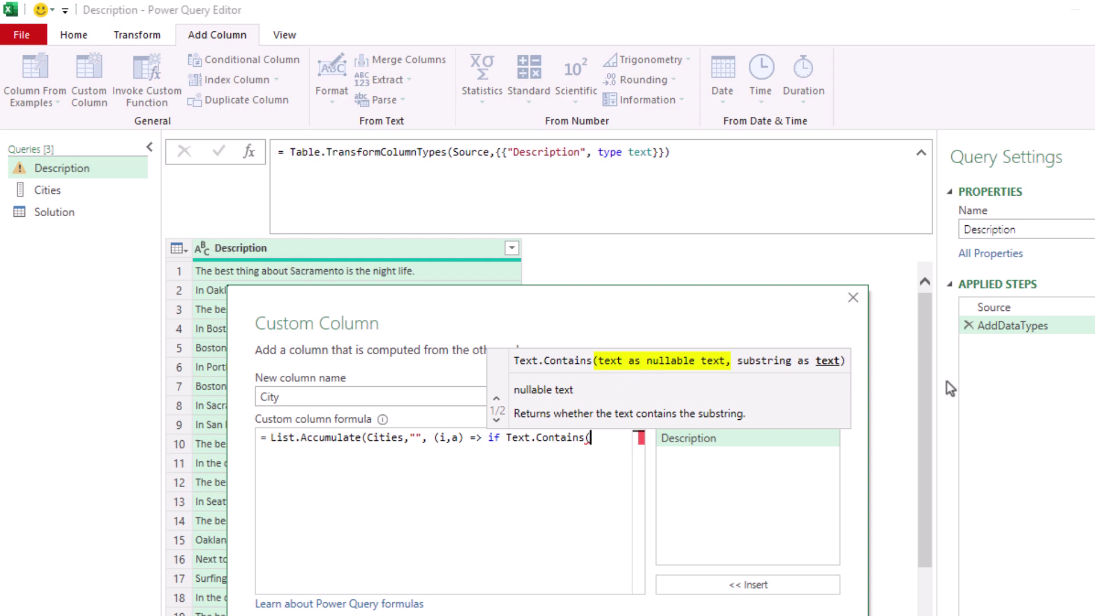
{"action": "double_click", "coordinate": [720, 439]}
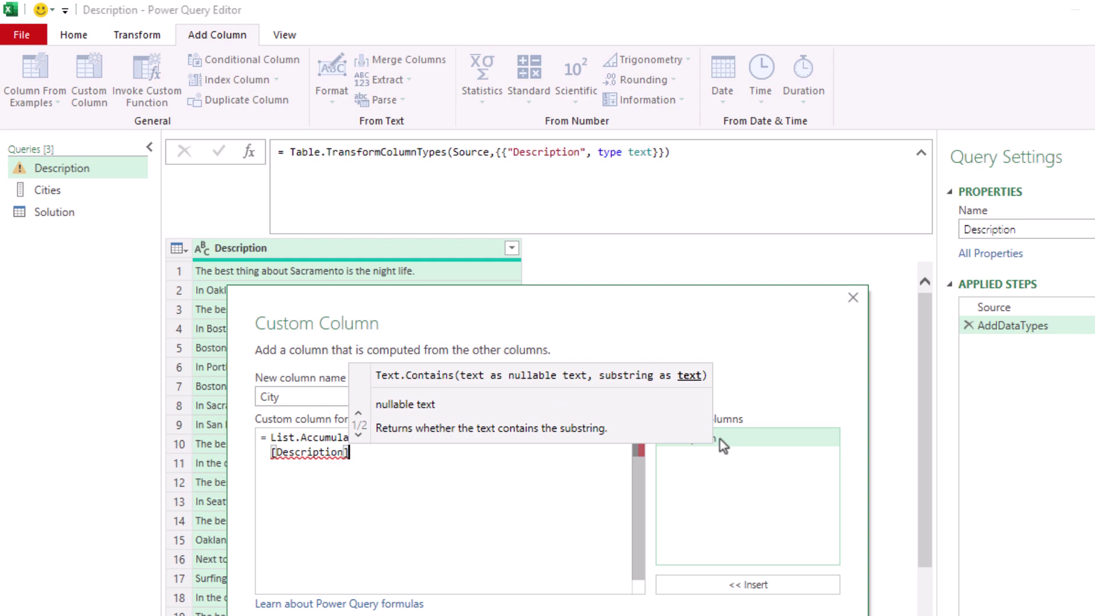
{"action": "type", "text": ","}
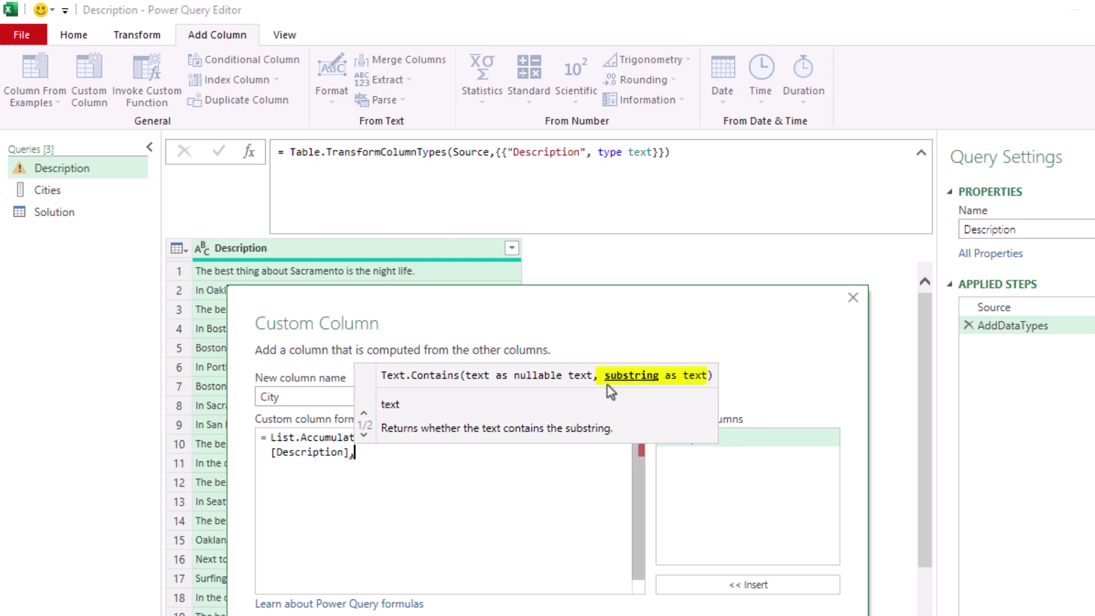
{"action": "left_click", "coordinate": [375, 463]}
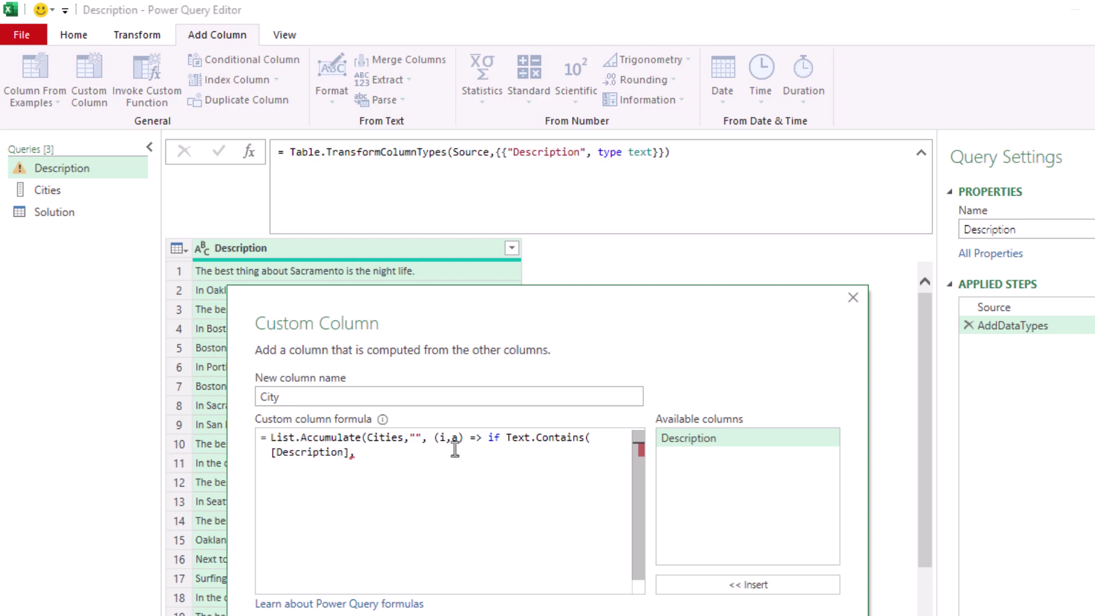
{"action": "type", "text": "a"}
{"action": "key", "text": "Escape"}
{"action": "type", "text": ") then "}
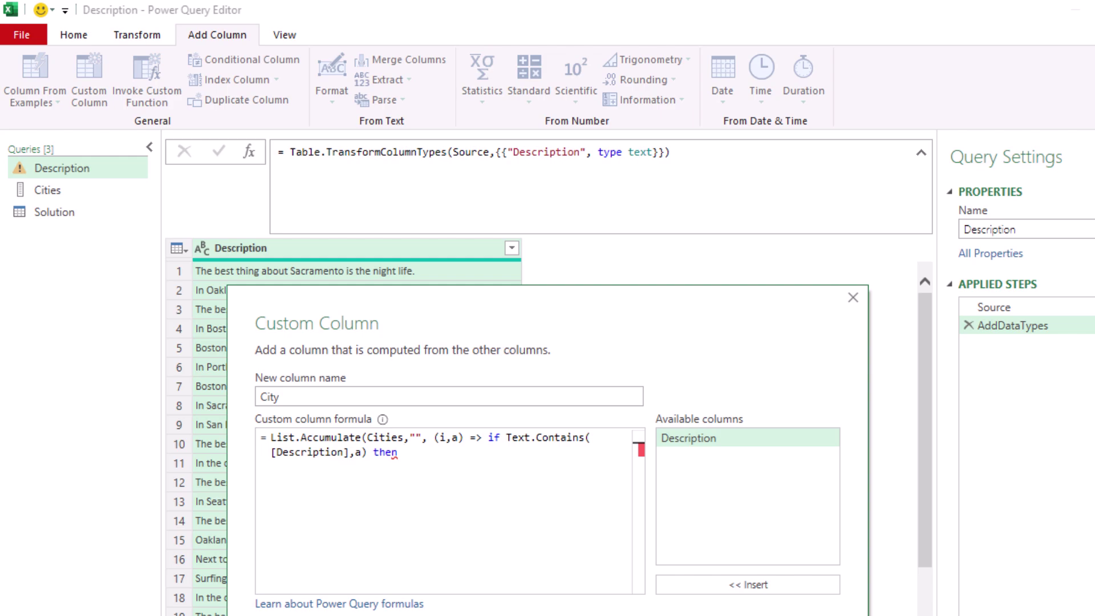
{"action": "type", "text": "a"}
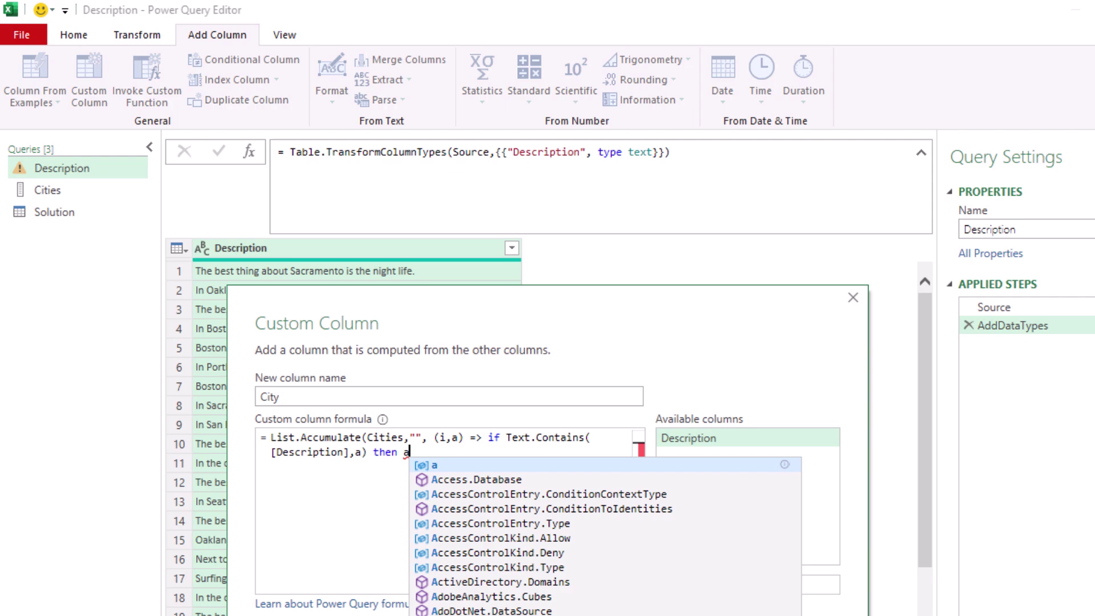
{"action": "type", "text": " else "}
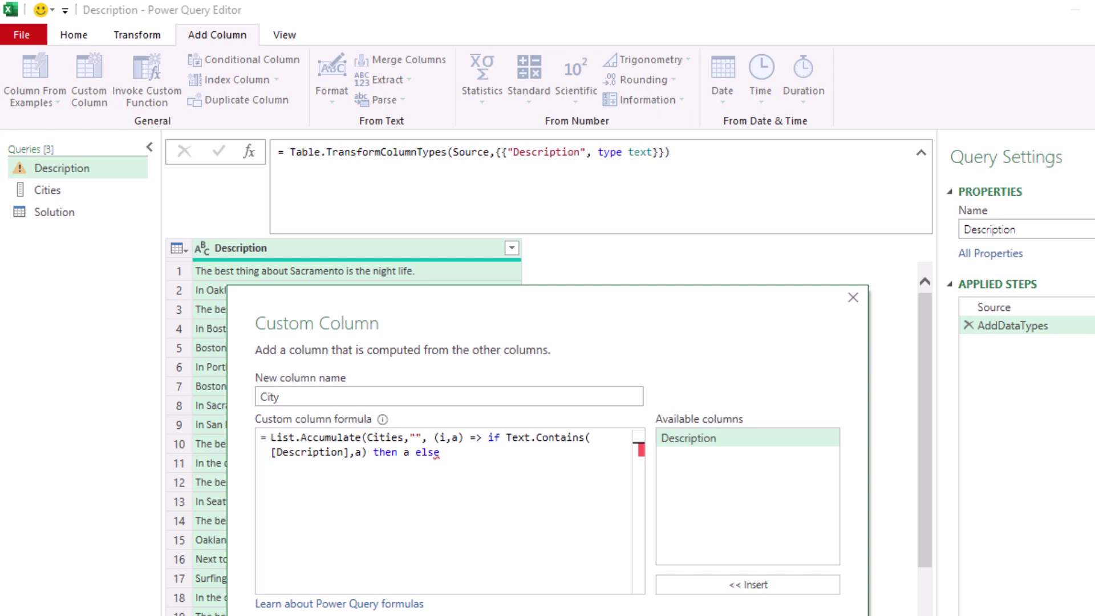
{"action": "type", "text": "i"}
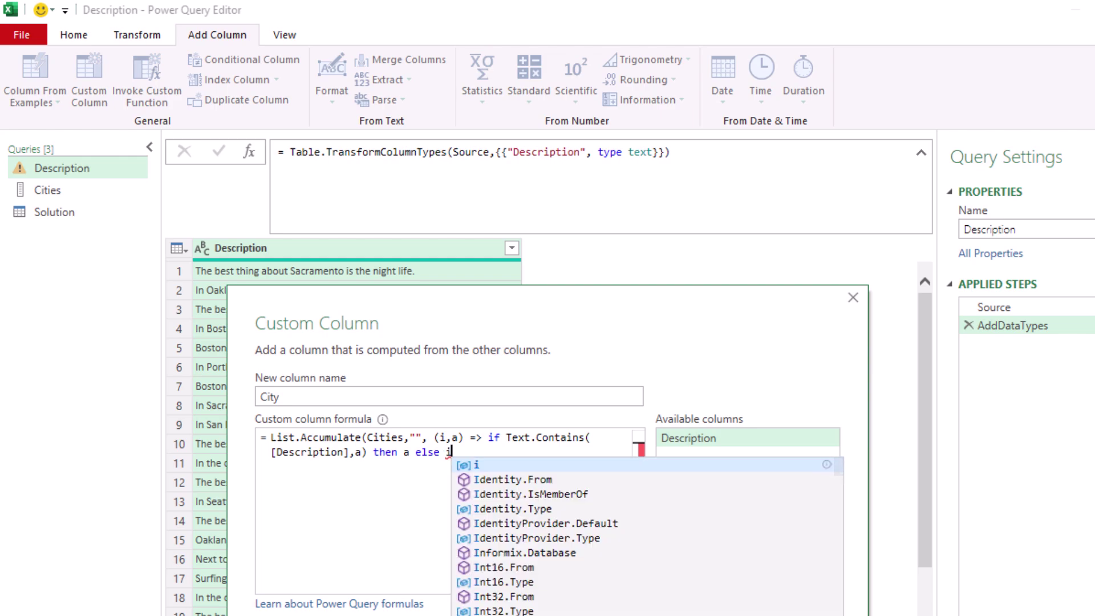
{"action": "type", "text": ")"}
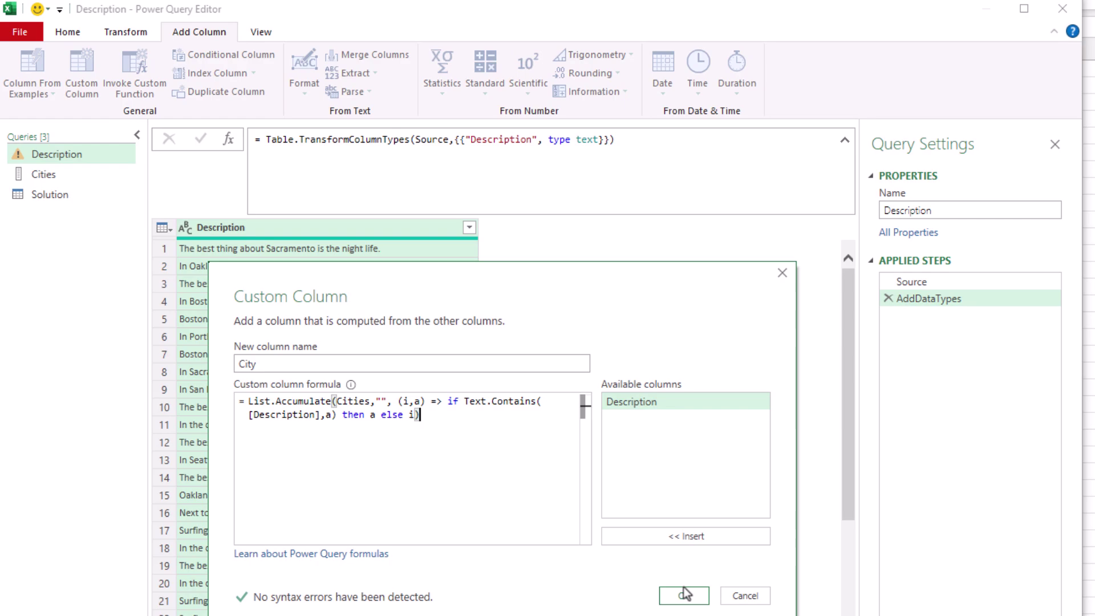
Add the City column, then start CityWithDups returning i&" "&a instead of a.
{"action": "left_click", "coordinate": [684, 595]}
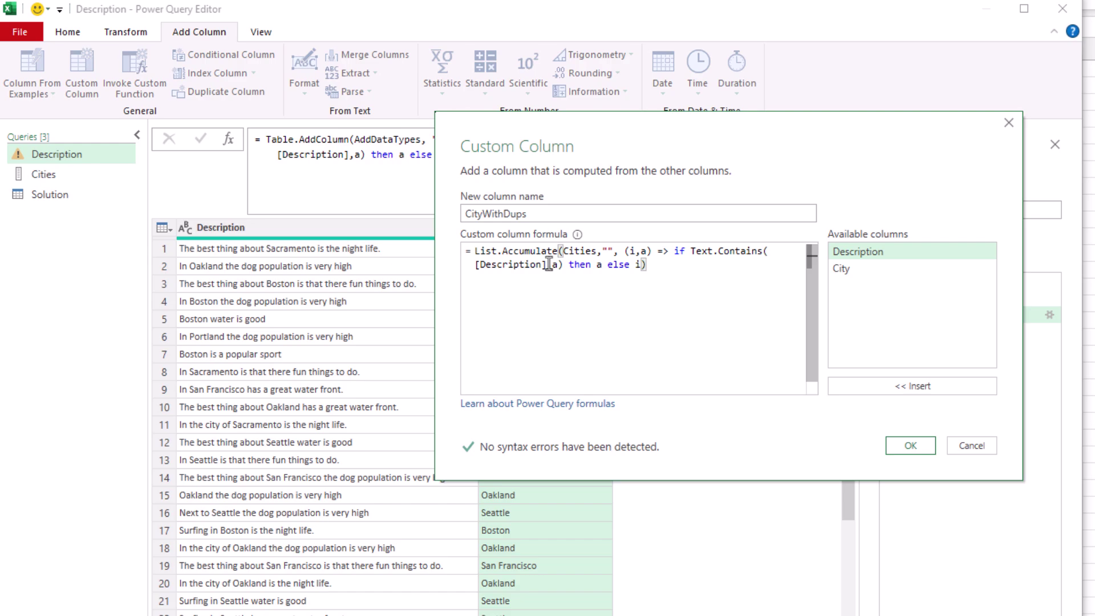
{"action": "left_click", "coordinate": [552, 214]}
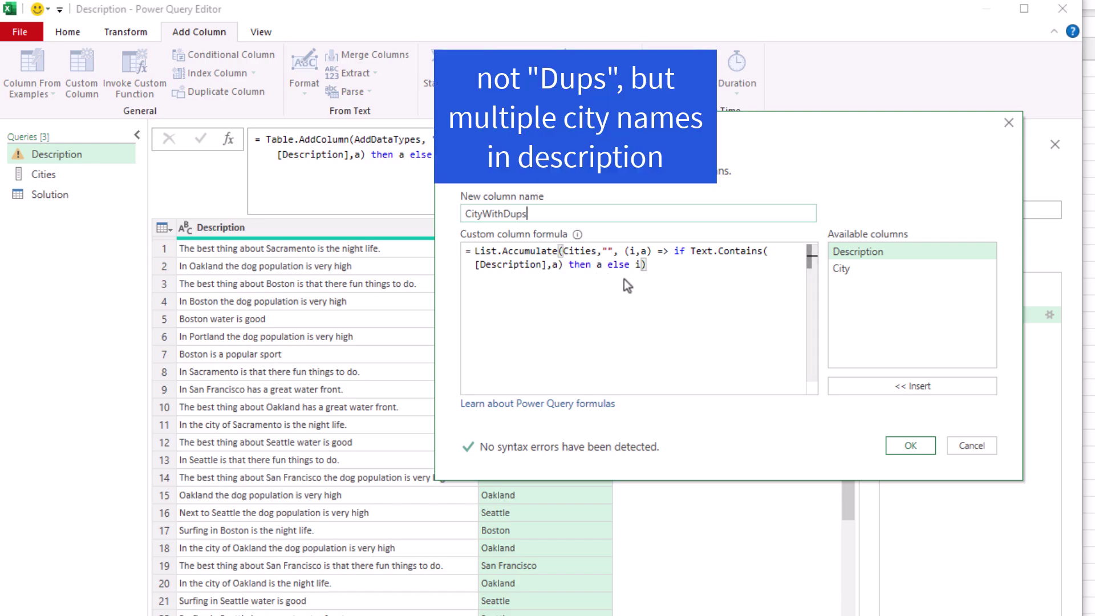
{"action": "left_click", "coordinate": [597, 265]}
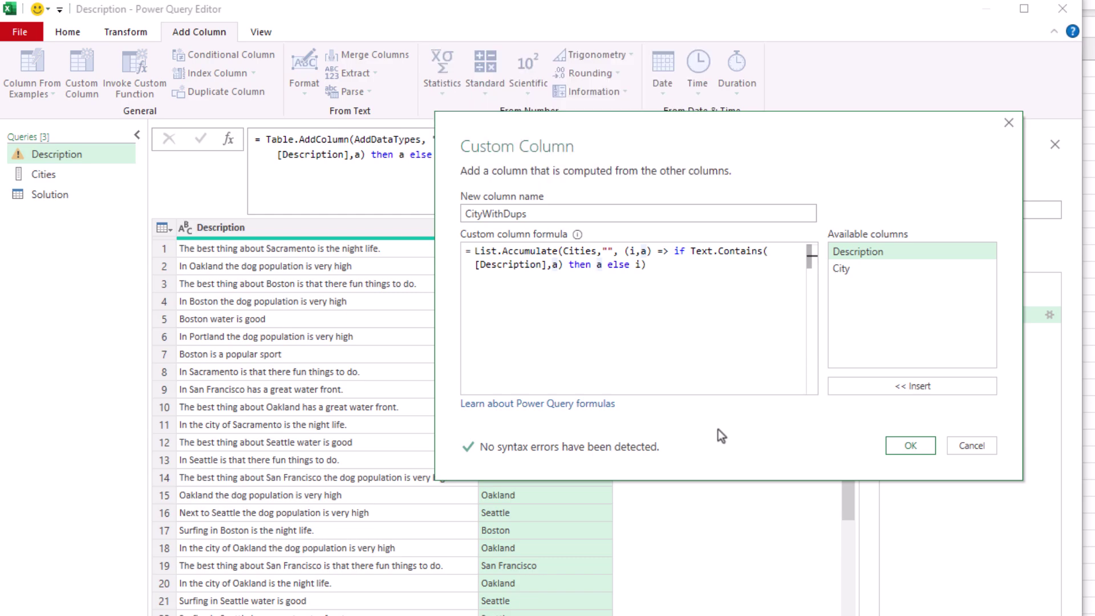
{"action": "type", "text": "i&\" \""}
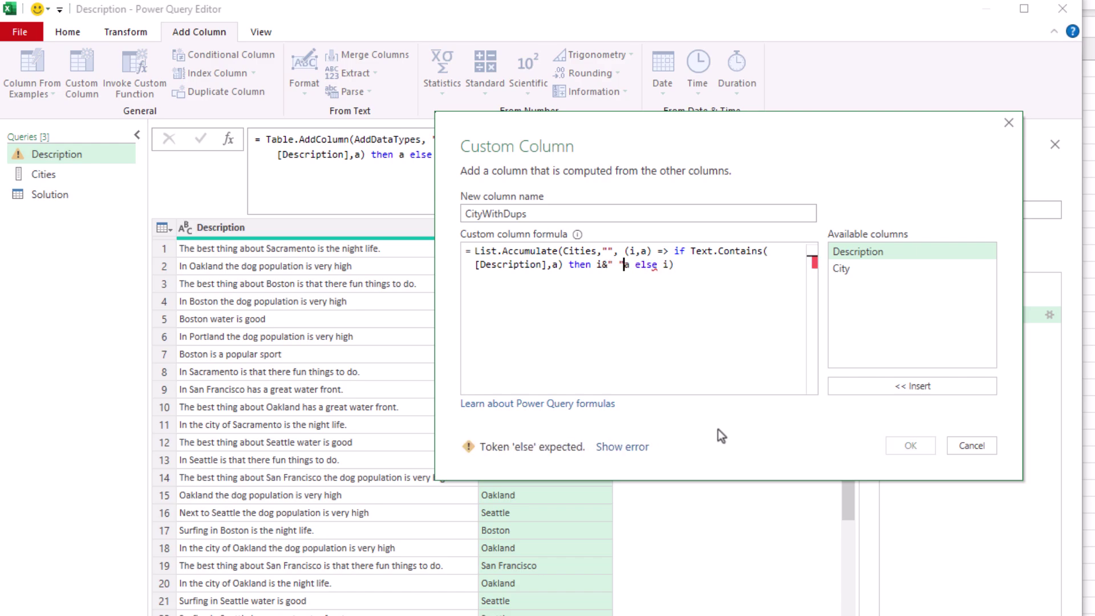
{"action": "type", "text": "&"}
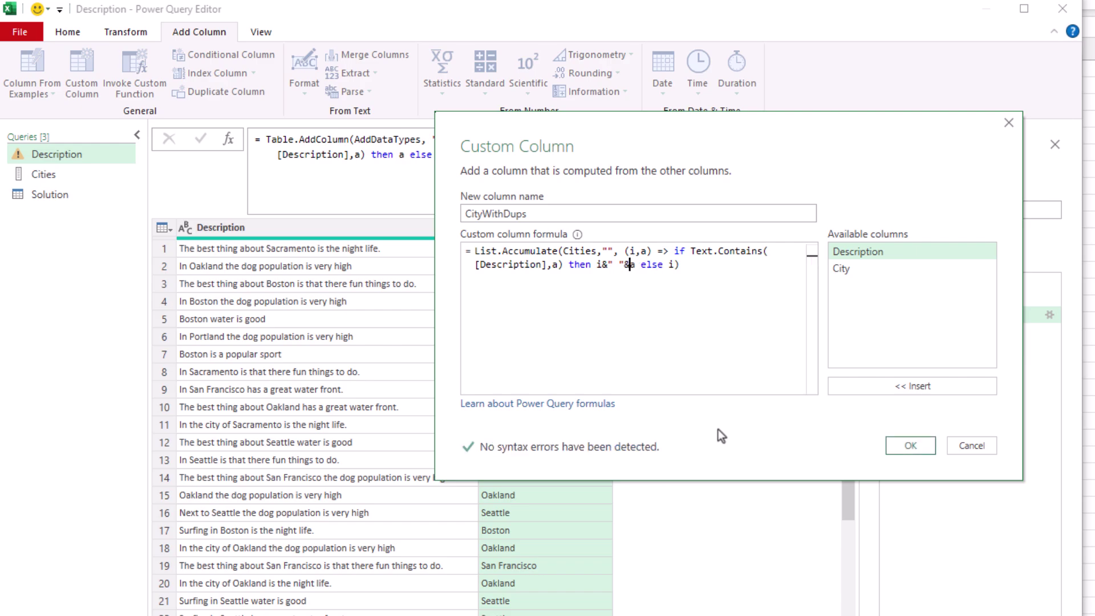
Add the CityWithDups column and scroll through its concatenated city results.
{"action": "left_click", "coordinate": [908, 446]}
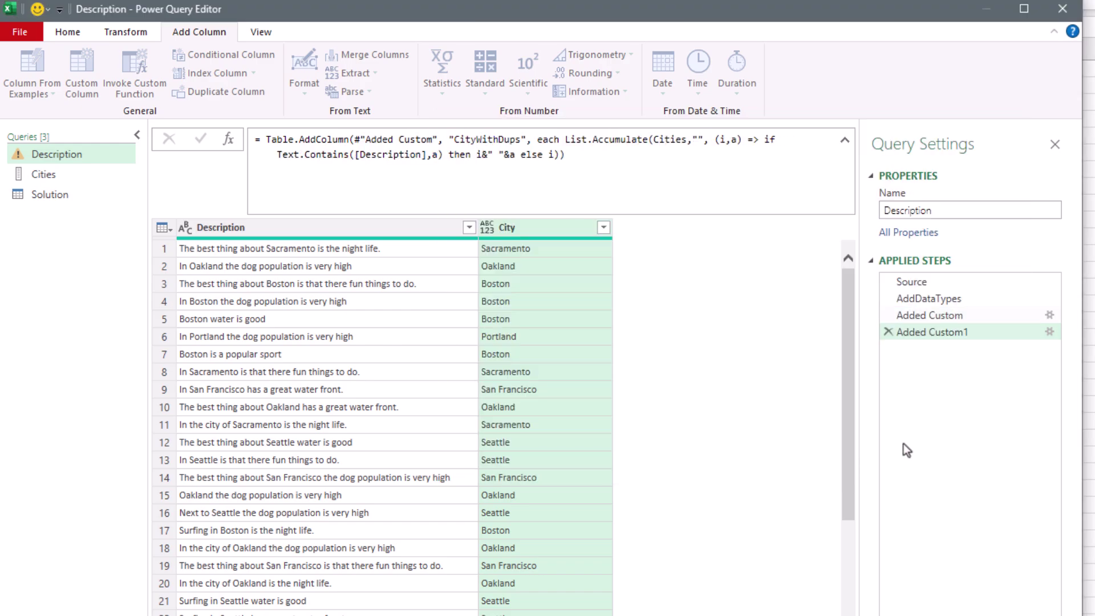
{"action": "scroll", "coordinate": [699, 434], "scroll_direction": "down", "scroll_amount": 6}
{"action": "scroll", "coordinate": [691, 456], "scroll_direction": "down", "scroll_amount": 4}
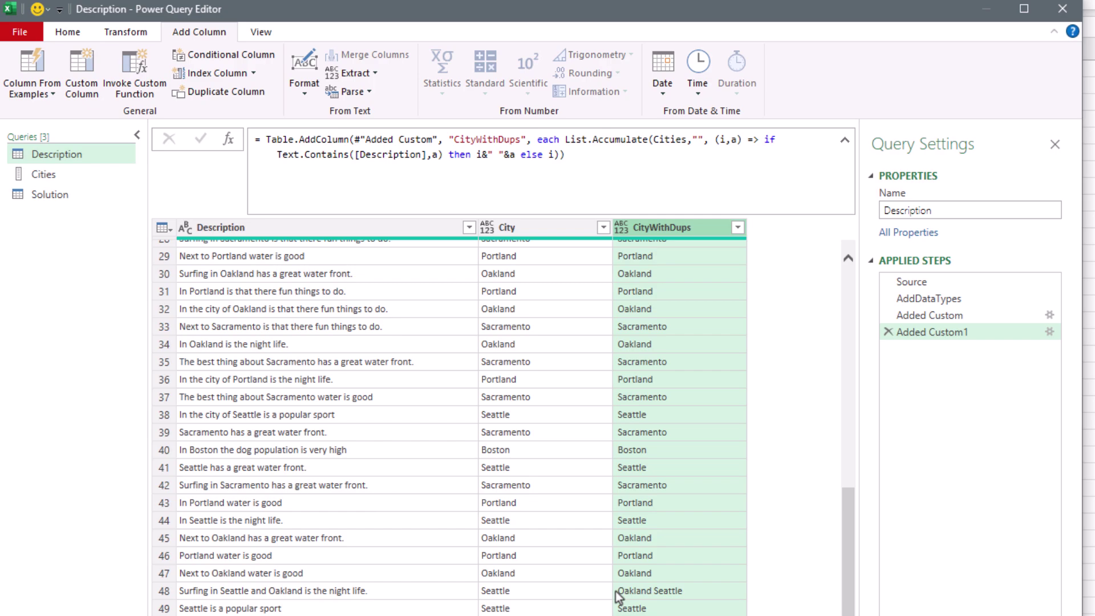
{"action": "scroll", "coordinate": [653, 573], "scroll_direction": "up", "scroll_amount": 10}
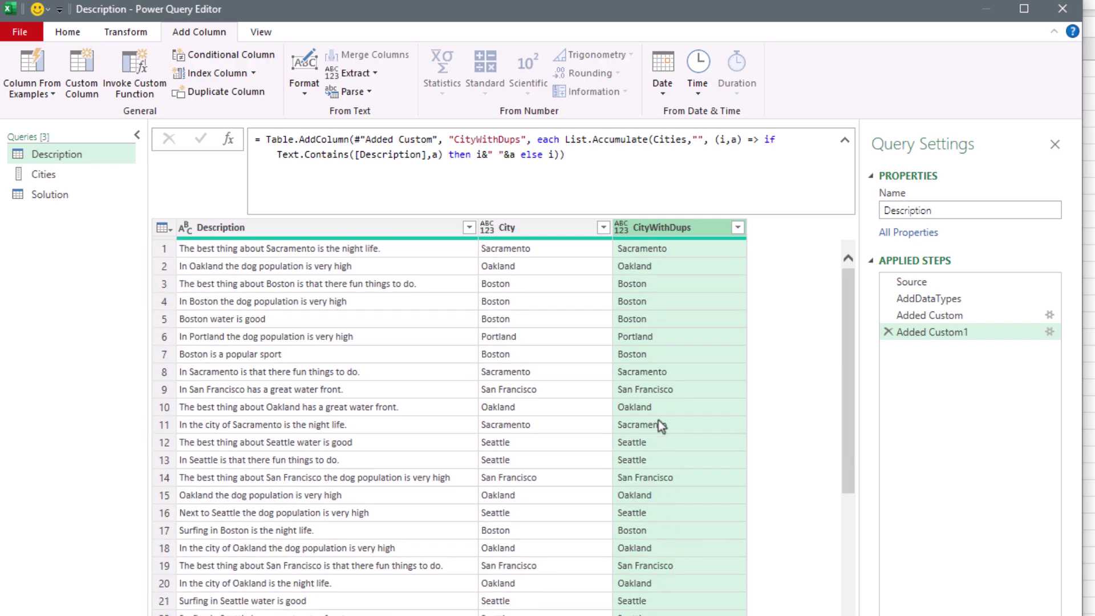
Wrap the CityWithDups List.Accumulate in Text.Trim so row 48 reads 'Oakland Seattle'.
{"action": "left_click", "coordinate": [563, 141]}
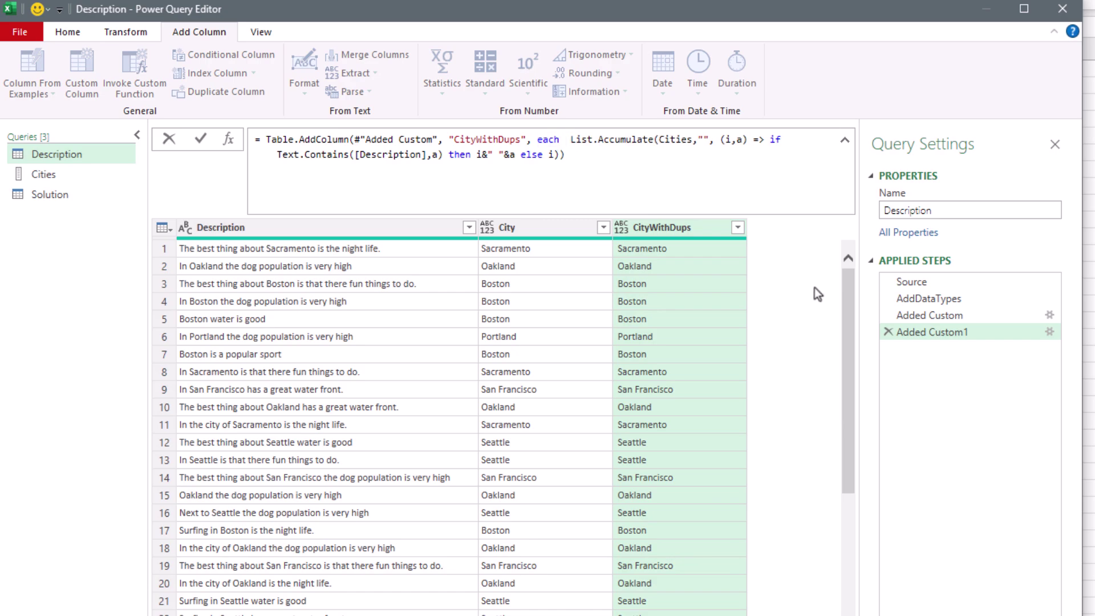
{"action": "type", "text": "Textt"}
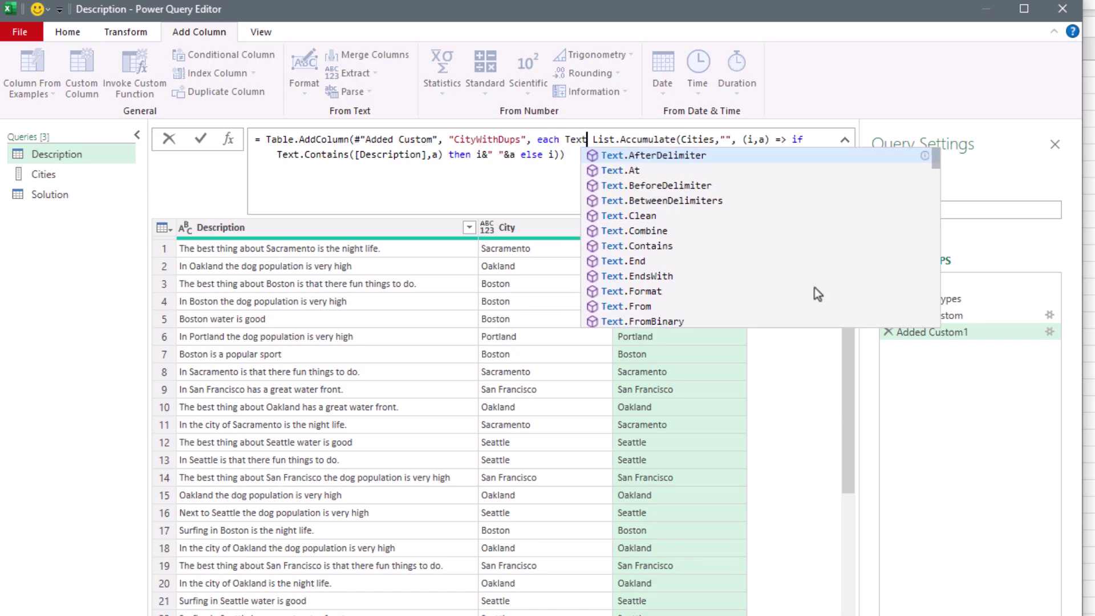
{"action": "key", "text": "Down"}
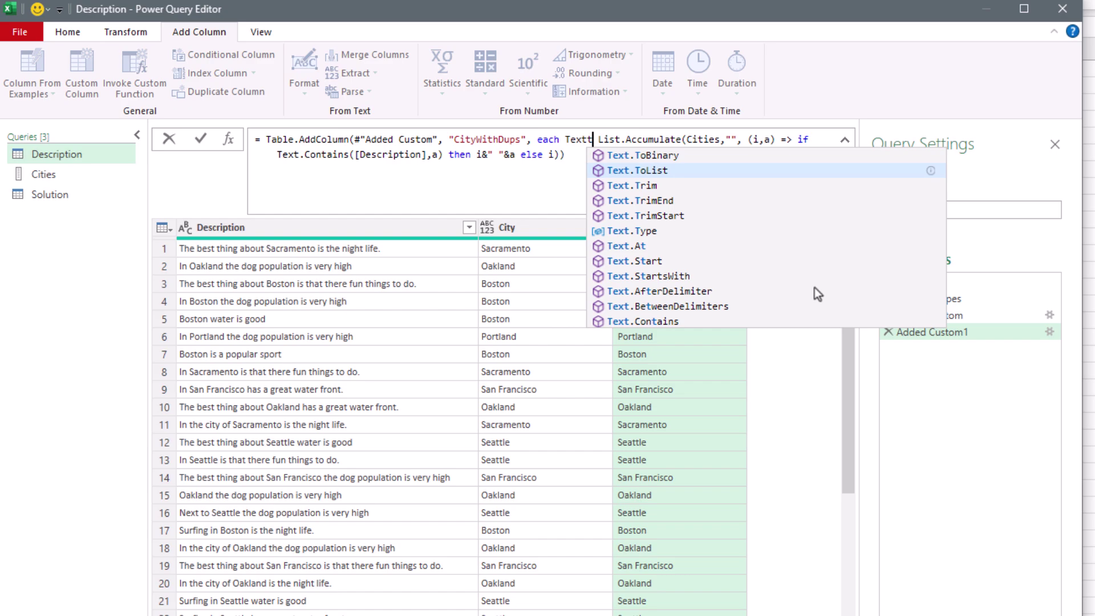
{"action": "key", "text": "Down"}
{"action": "key", "text": "Tab"}
{"action": "type", "text": "("}
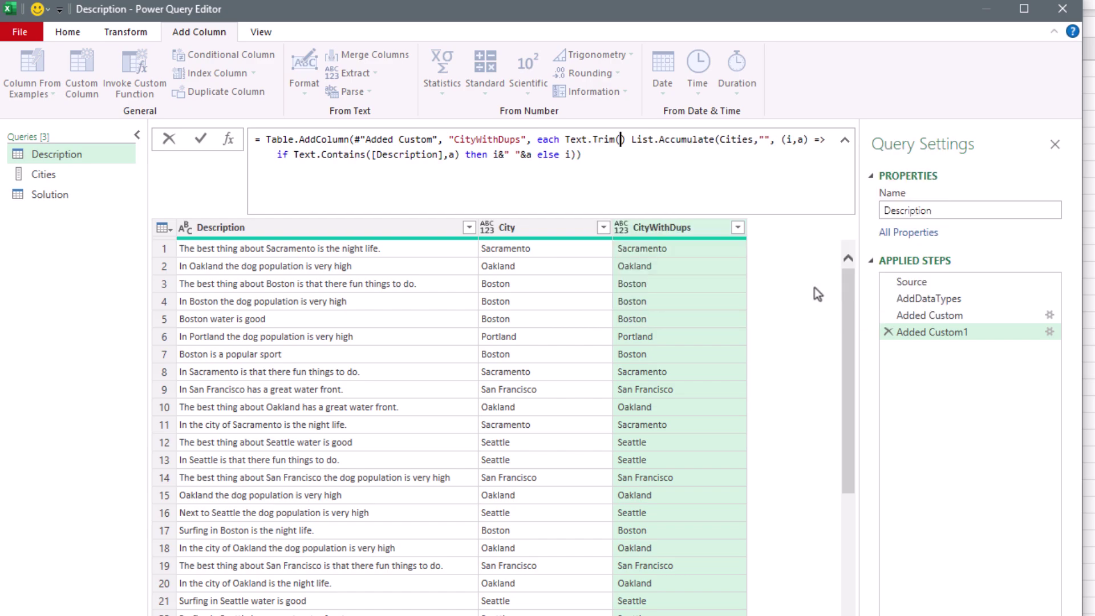
{"action": "key", "text": "Delete"}
{"action": "key", "text": "Delete"}
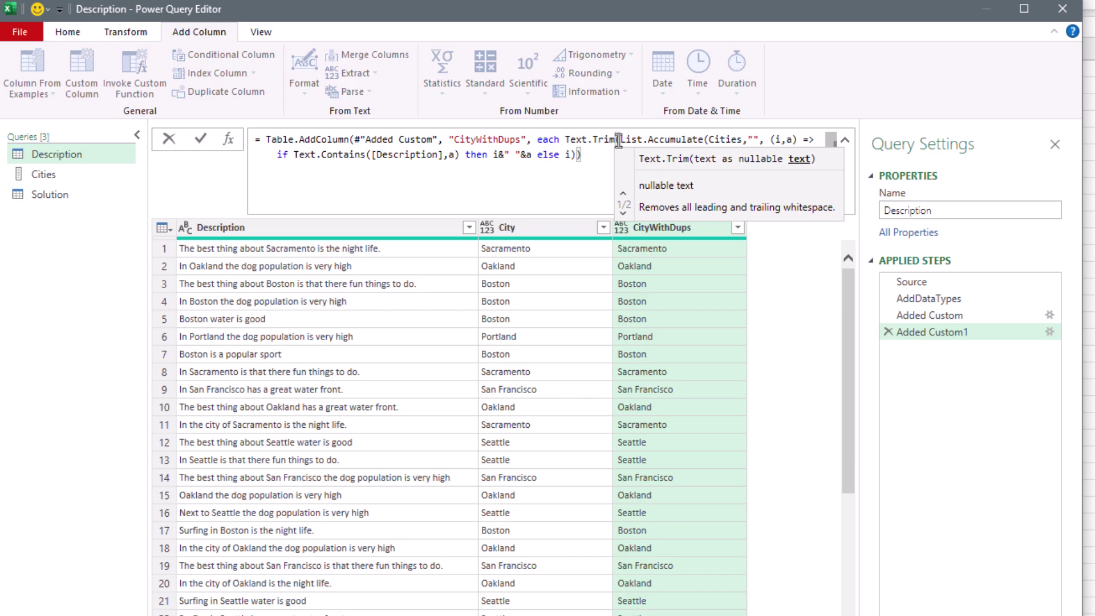
{"action": "left_click", "coordinate": [579, 155]}
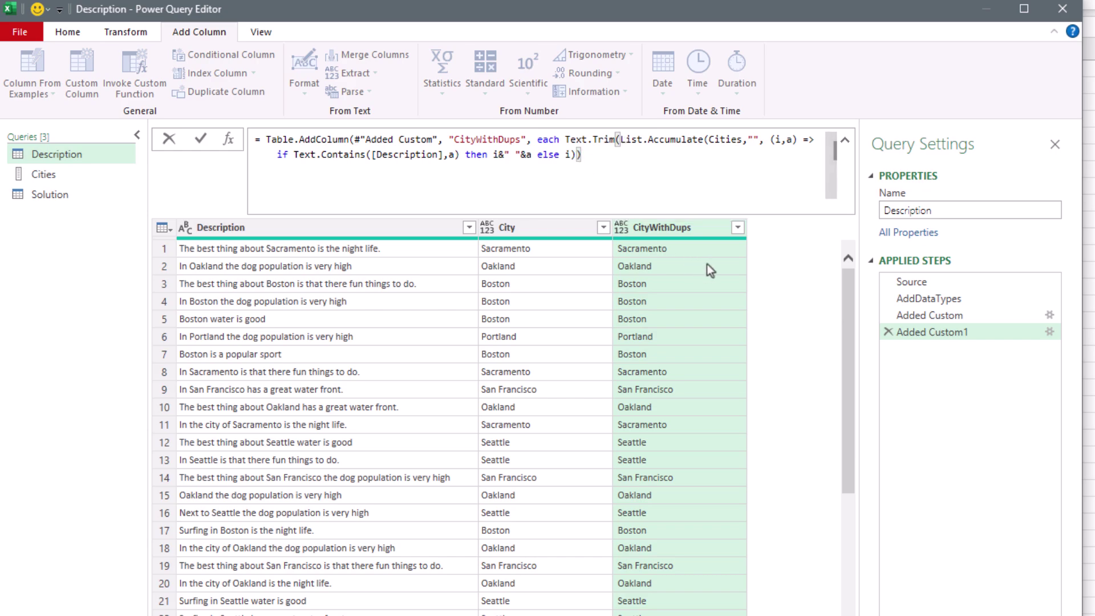
{"action": "type", "text": ")"}
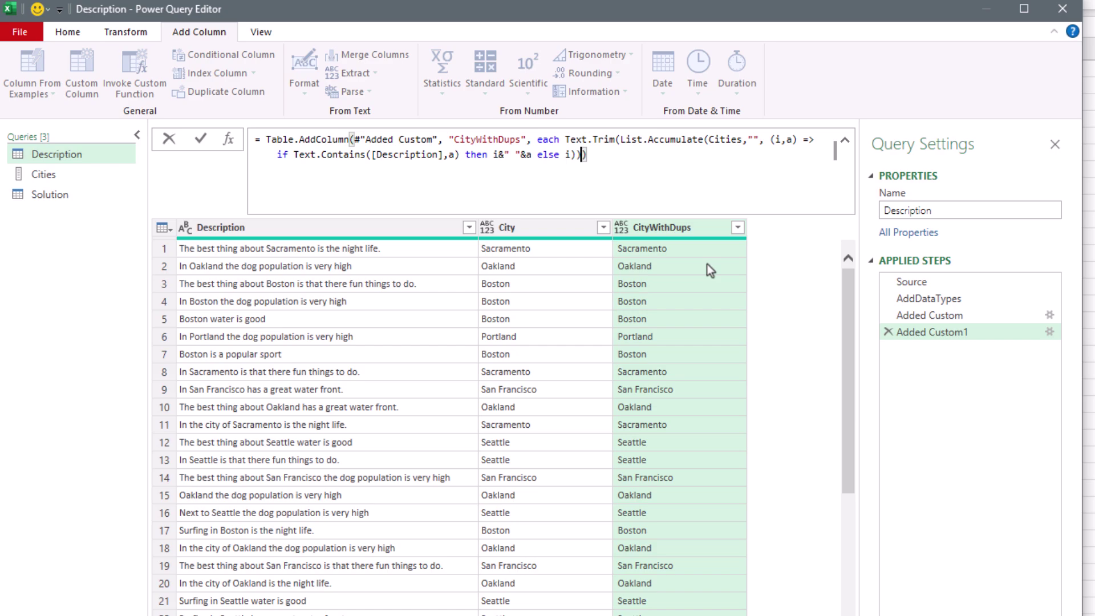
{"action": "key", "text": "Return"}
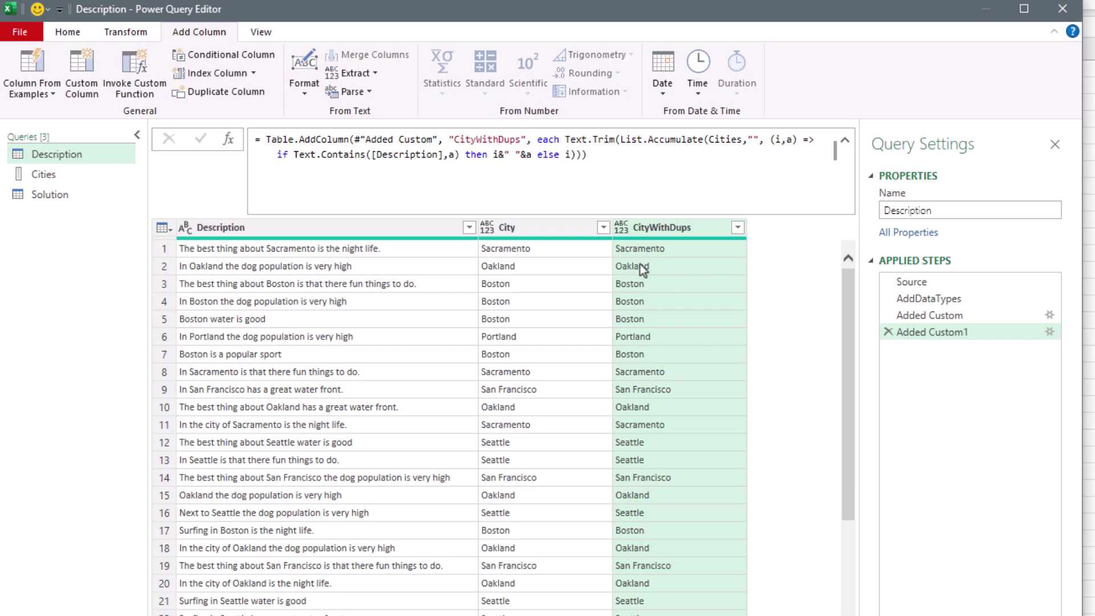
{"action": "scroll", "coordinate": [634, 571], "scroll_direction": "down", "scroll_amount": 9}
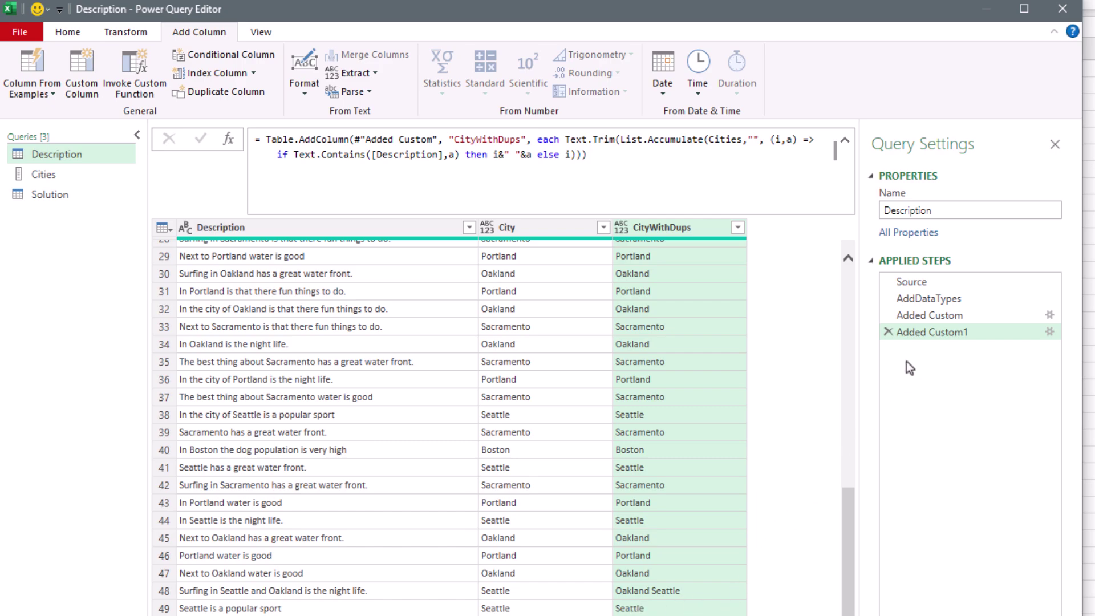
Review the earlier Added Custom step, then switch to the six-city Cities query.
{"action": "left_click", "coordinate": [932, 316]}
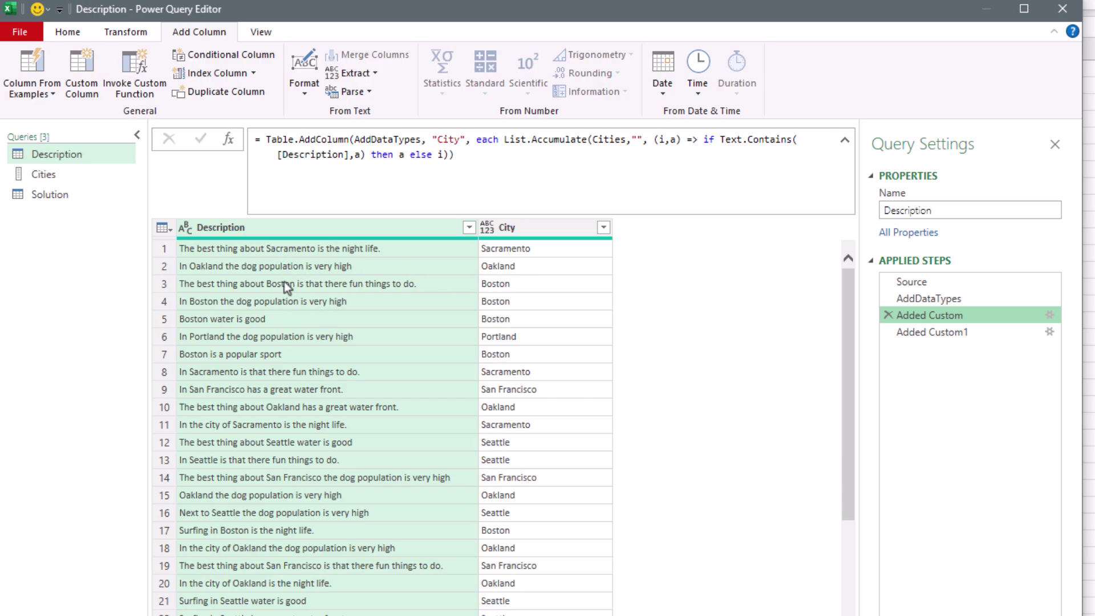
{"action": "left_click", "coordinate": [57, 179]}
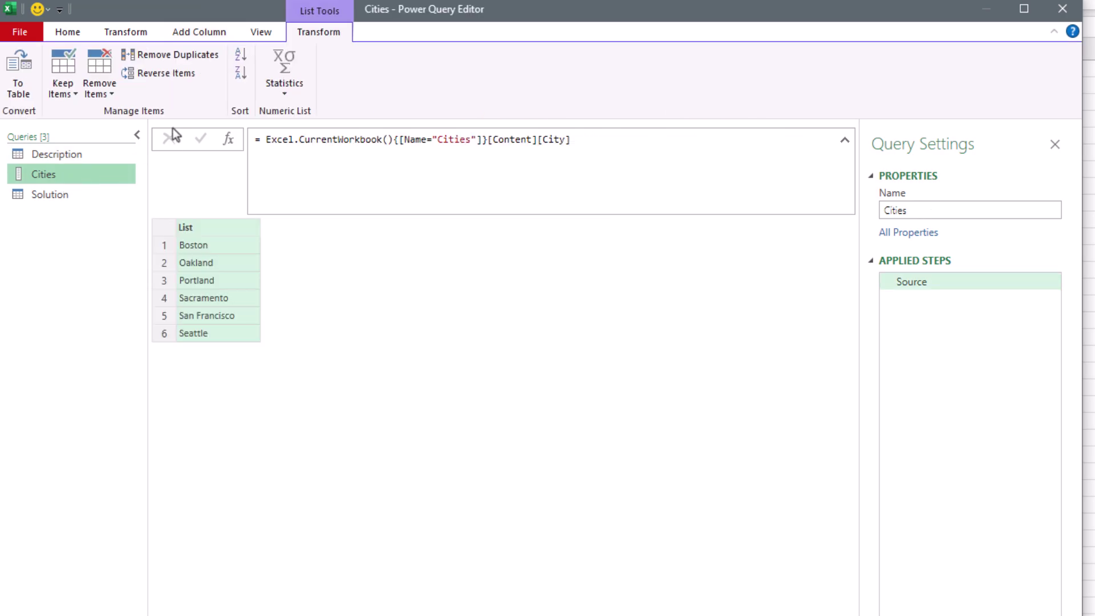